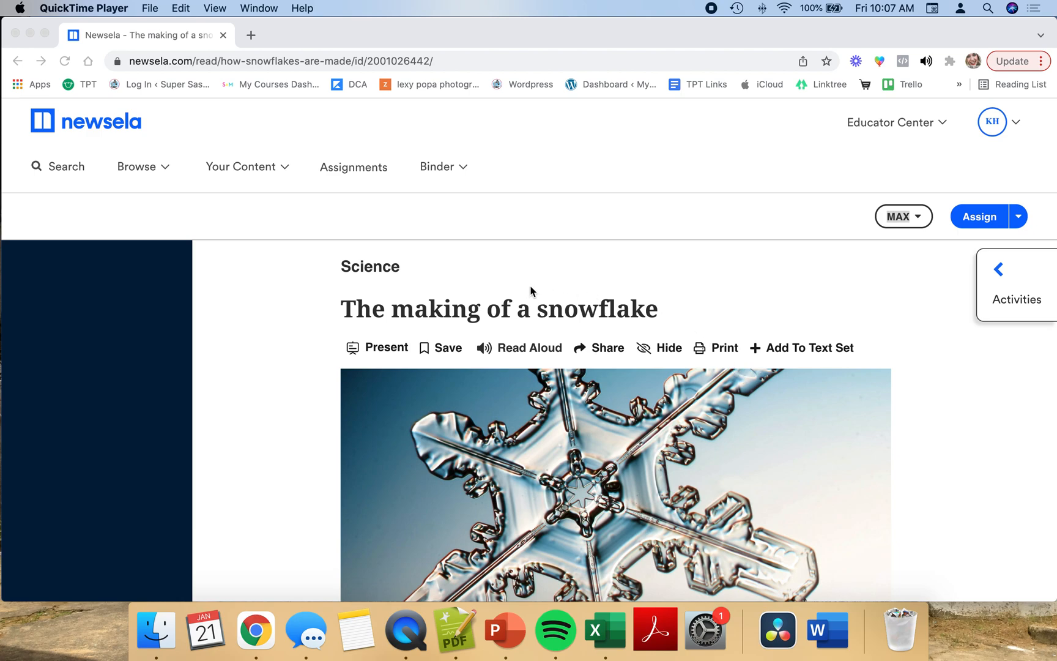
# Step: Look through the Newsela article "The making of a snowflake" at its MAX reading level
pyautogui.scroll(-1, 751, 276)
pyautogui.scroll(-5, 751, 276)
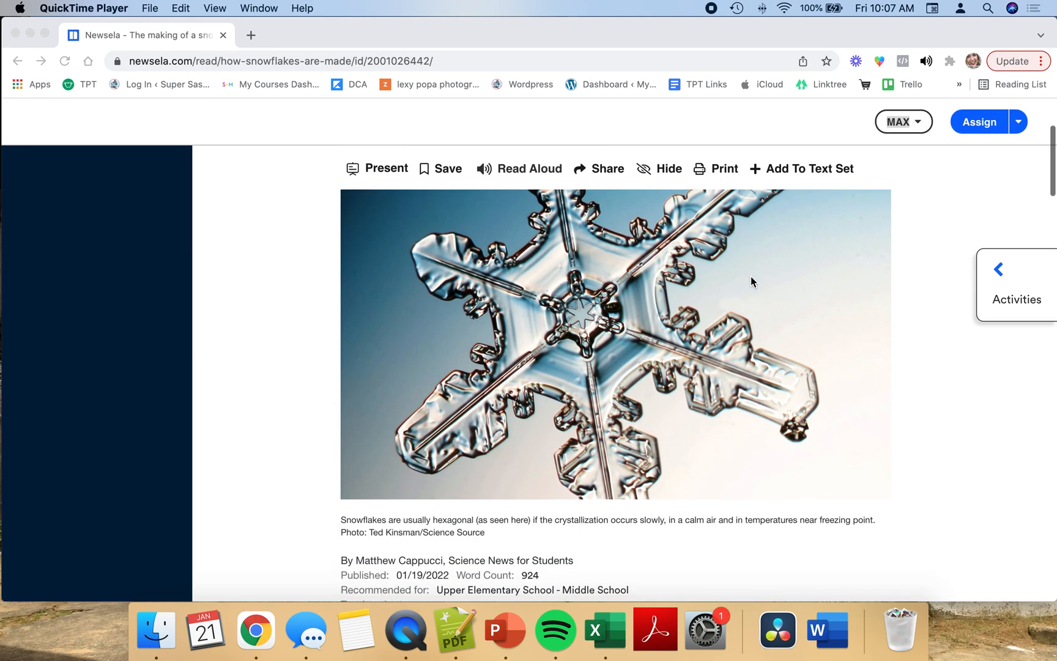
pyautogui.scroll(3, 751, 276)
pyautogui.scroll(1, 752, 280)
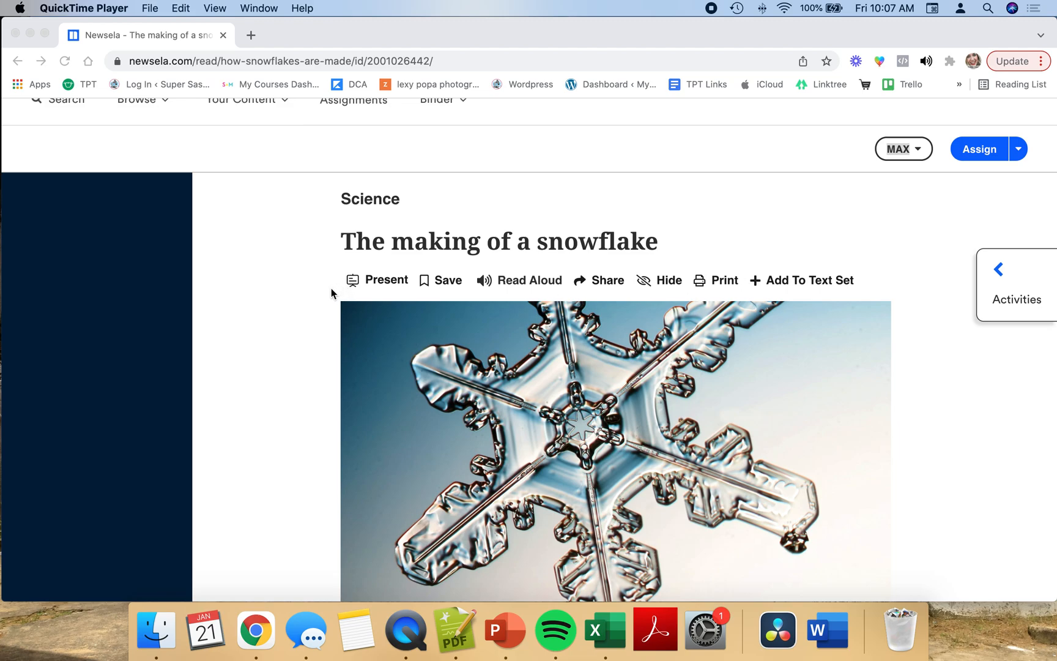
pyautogui.scroll(-10, 331, 288)
pyautogui.scroll(3, 331, 288)
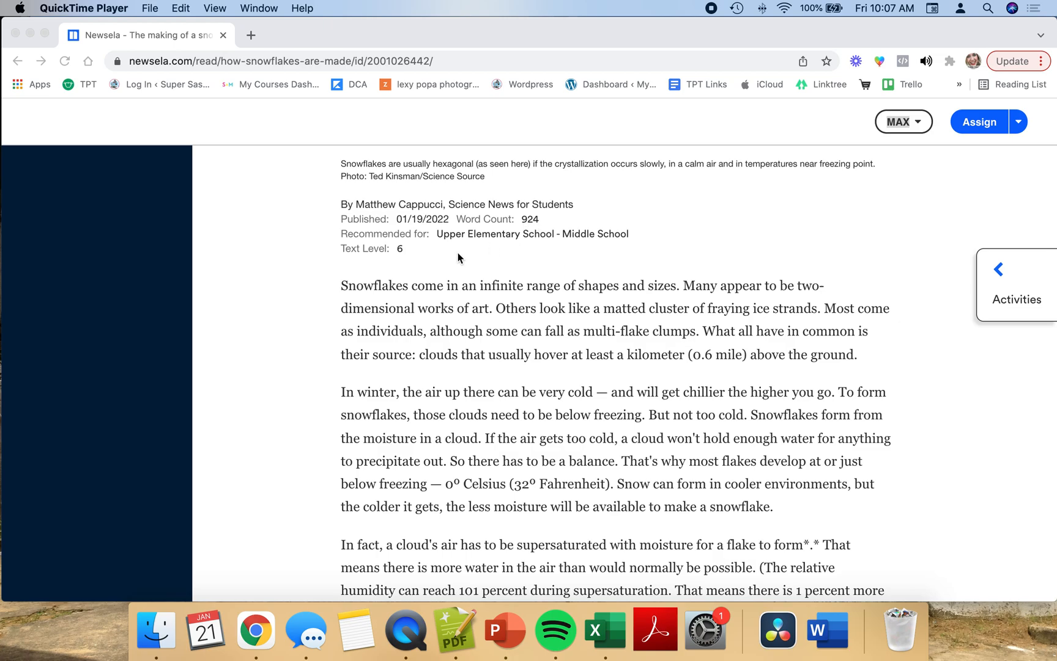
pyautogui.scroll(-10, 483, 320)
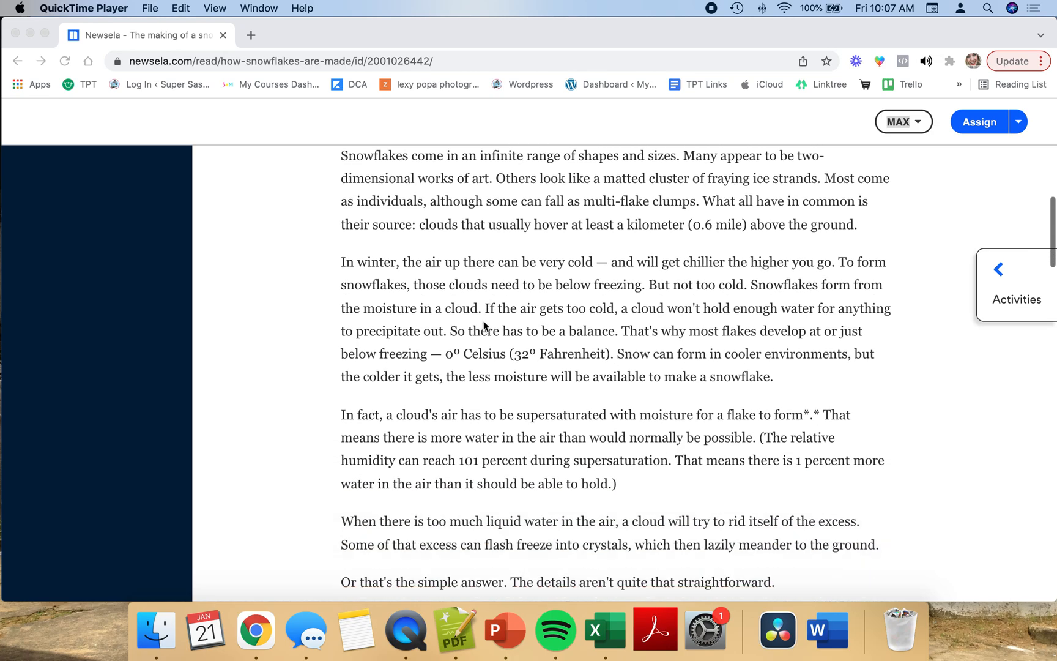
pyautogui.scroll(-15, 484, 325)
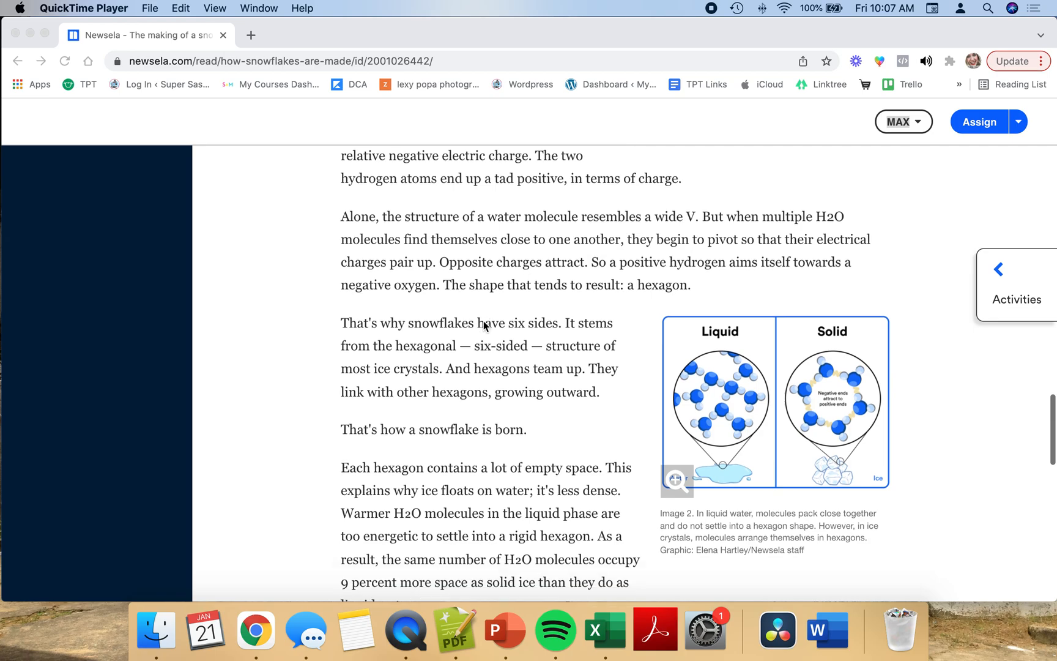
pyautogui.scroll(-2, 484, 326)
pyautogui.scroll(15, 483, 326)
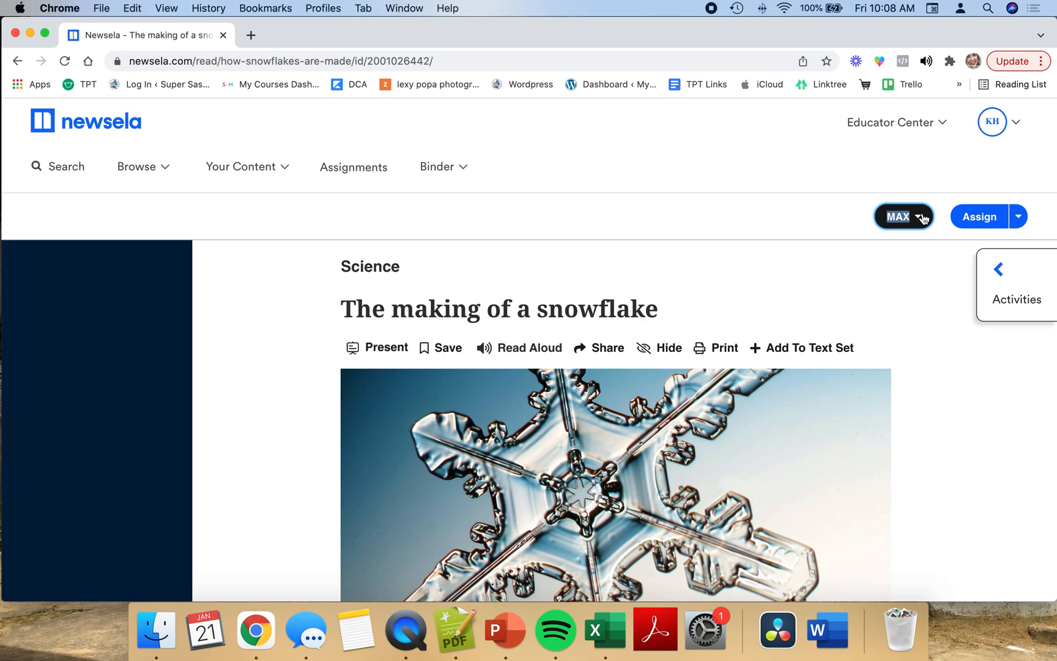
# Step: Set the article's reading level to 760L and look over the adapted text
pyautogui.click(924, 218)
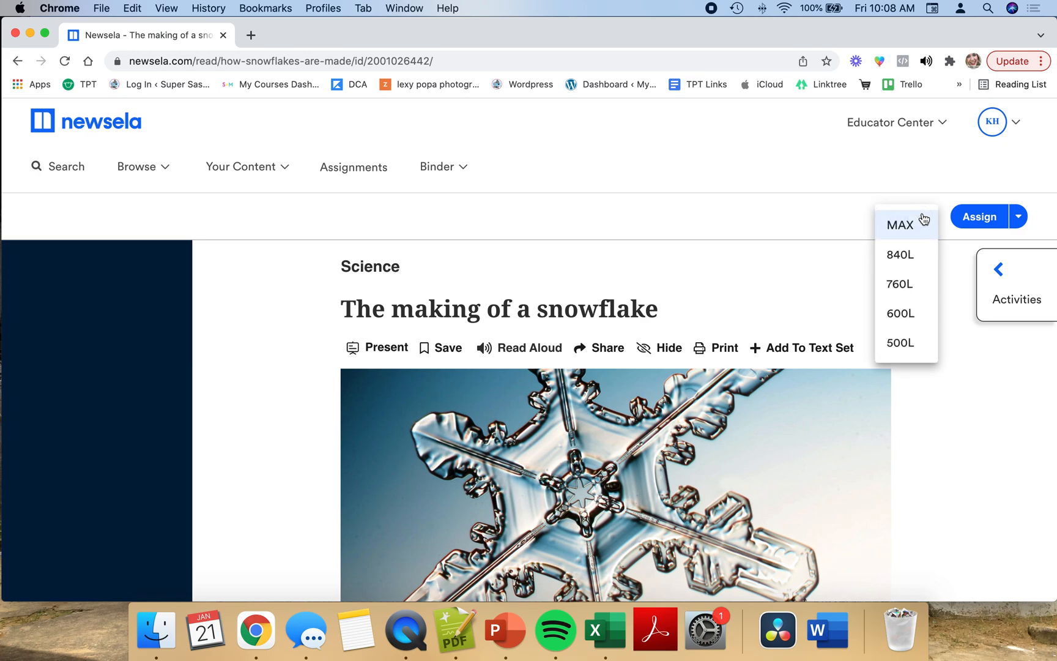
pyautogui.click(918, 285)
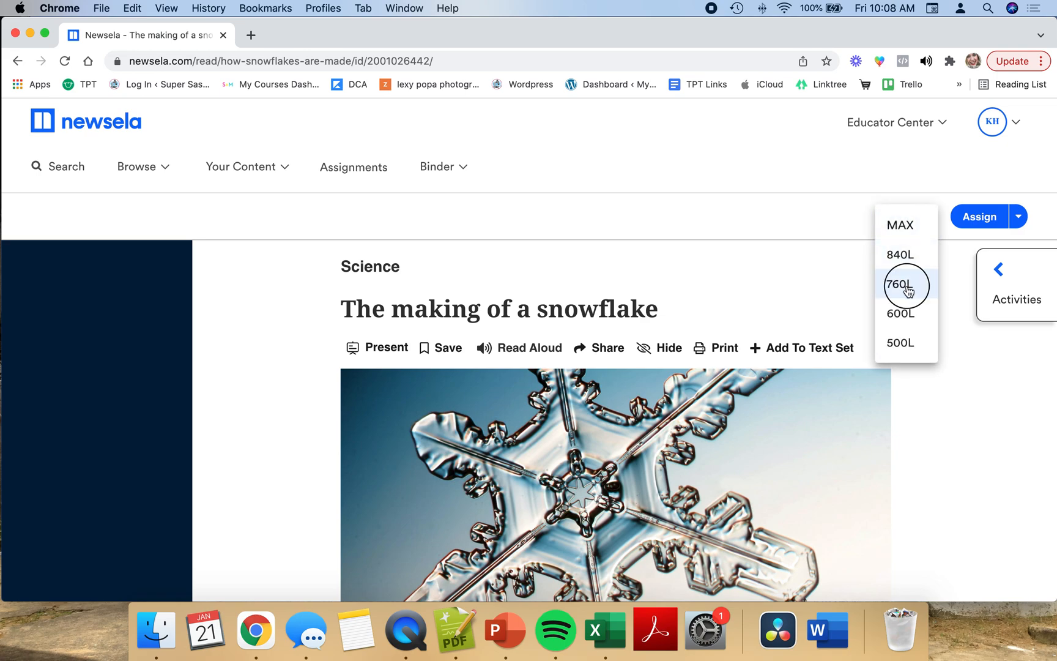
pyautogui.scroll(-10, 311, 341)
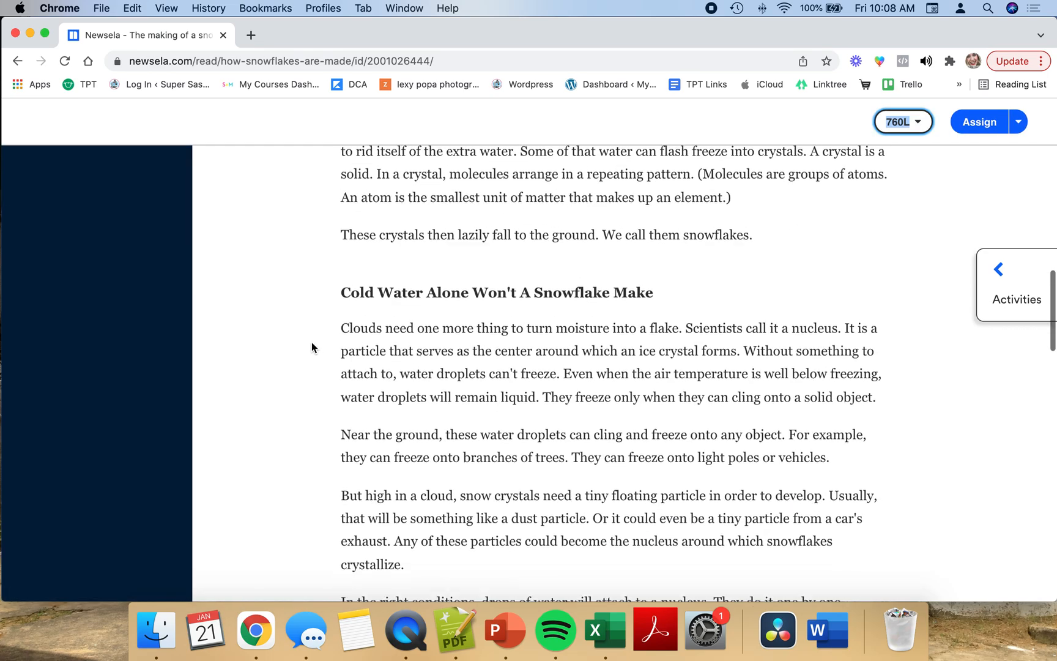
pyautogui.scroll(10, 311, 345)
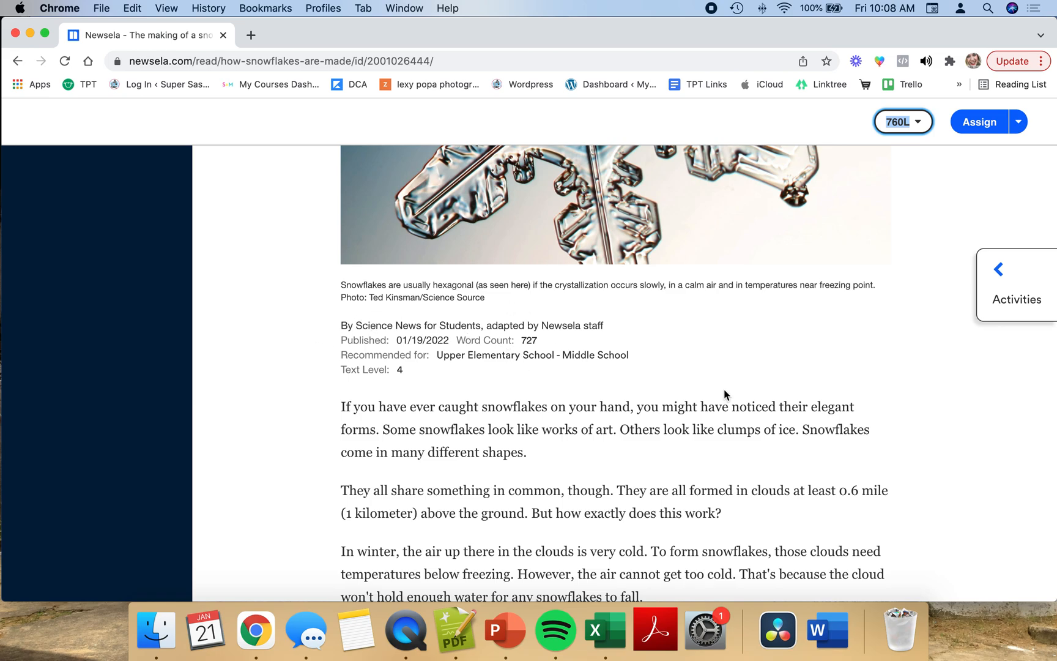
# Step: Select and copy the whole article, from the "Science" heading and title through the caption of Image 2
pyautogui.moveTo(344, 406)
pyautogui.mouseDown()
pyautogui.moveTo(672, 502)
pyautogui.moveTo(687, 560)
pyautogui.moveTo(681, 552)
pyautogui.mouseUp()
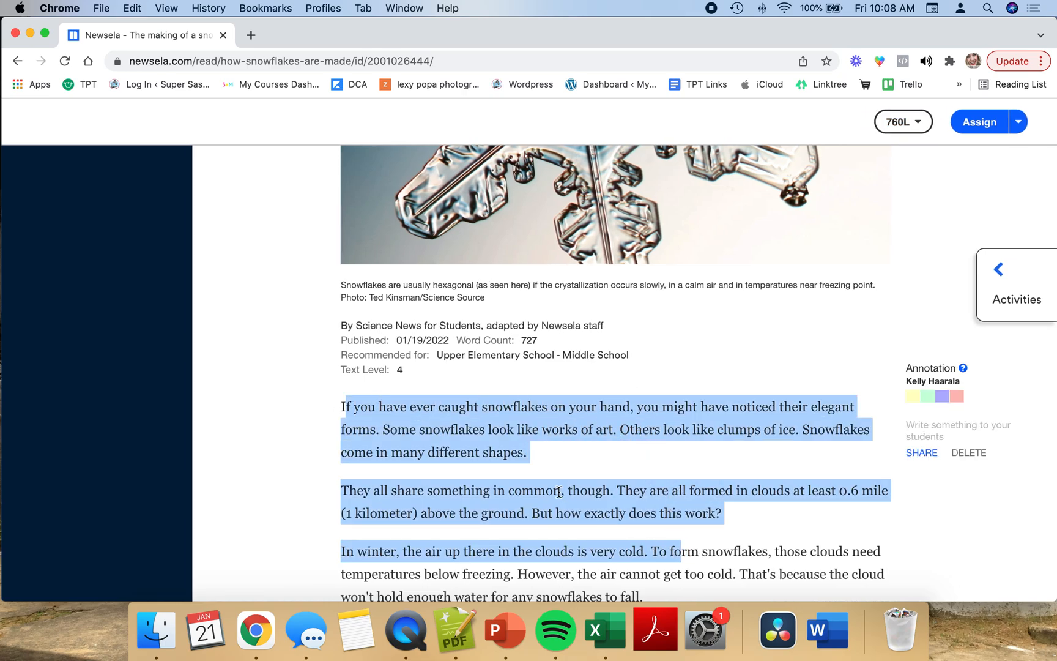
pyautogui.click(559, 491)
pyautogui.moveTo(341, 409); pyautogui.dragTo(816, 251)
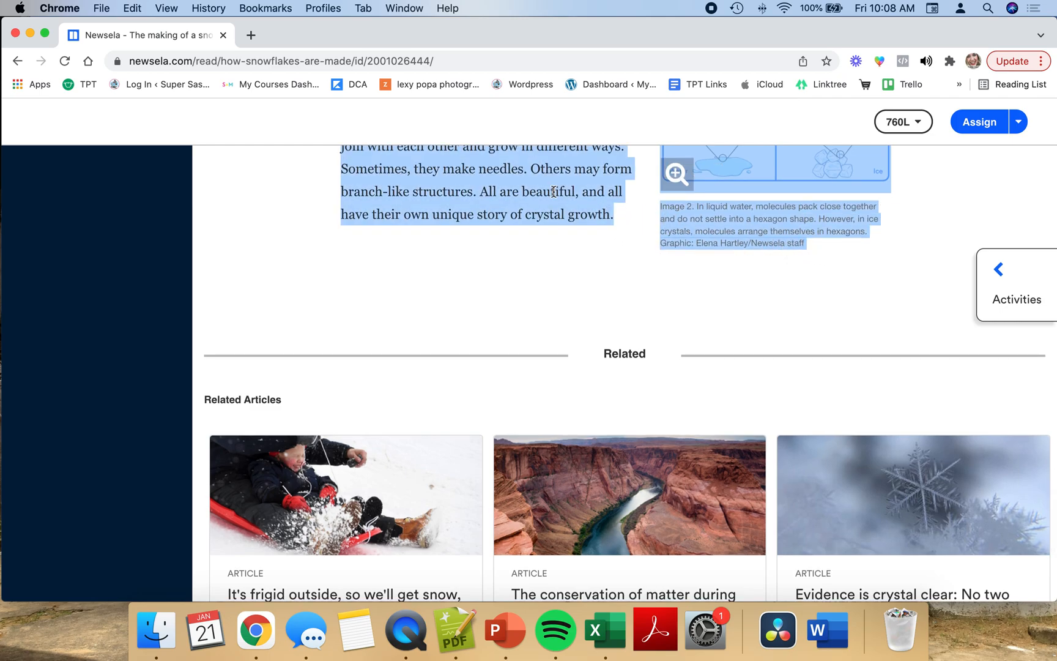
pyautogui.scroll(10, 581, 222)
pyautogui.scroll(3, 578, 225)
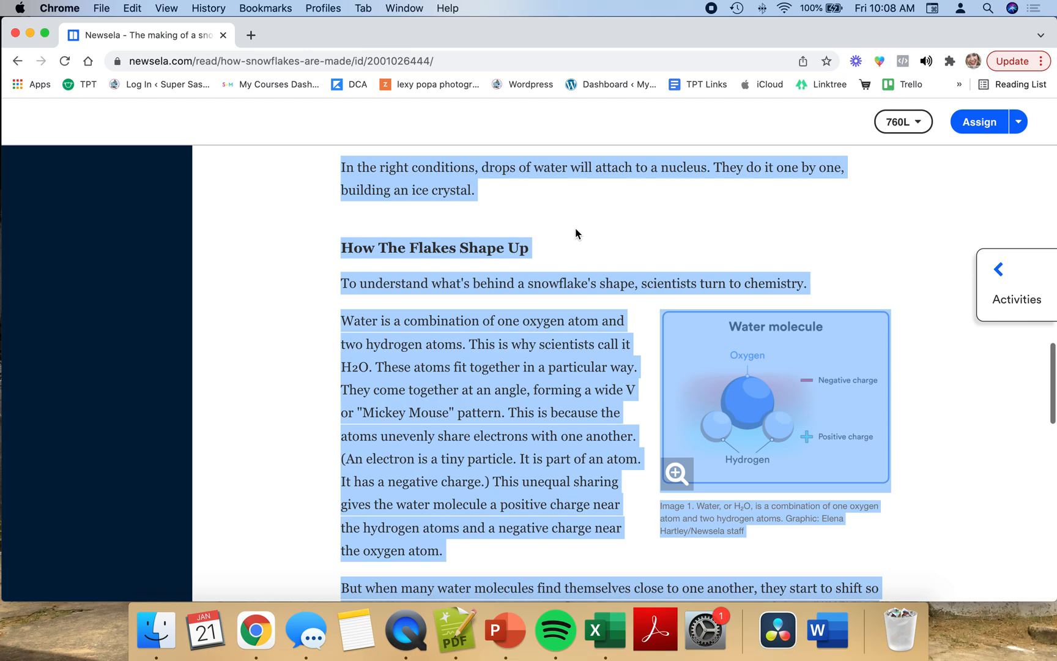
# Step: Switch to the blank Google Docs document, widen its window and paste the copied article into it
pyautogui.moveTo(524, 26); pyautogui.dragTo(522, 76)
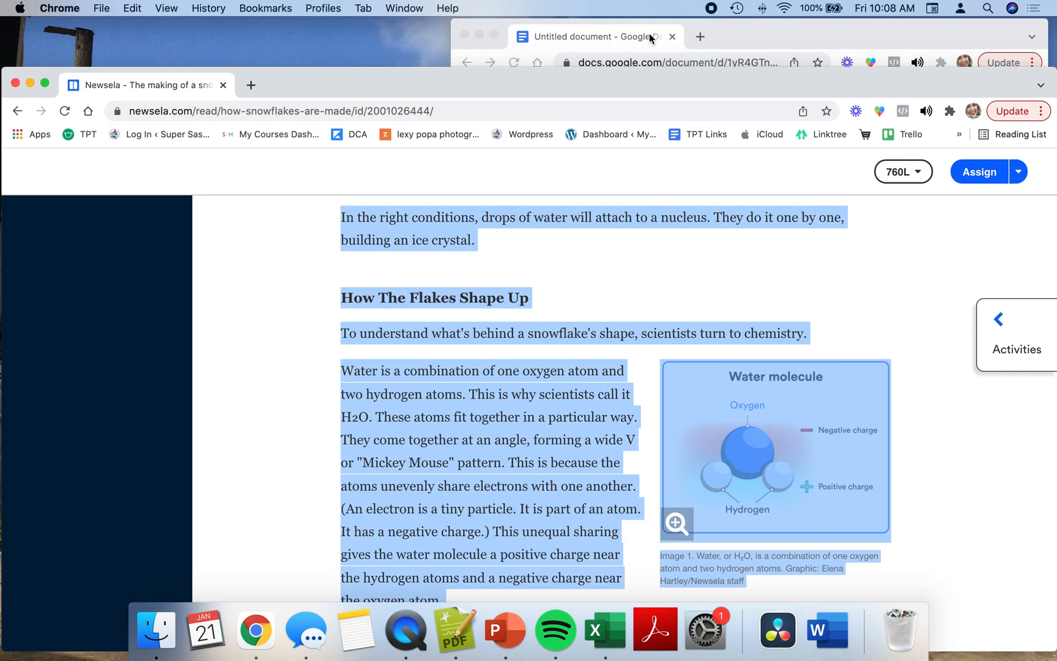
pyautogui.click(733, 33)
pyautogui.moveTo(745, 34); pyautogui.dragTo(408, 34)
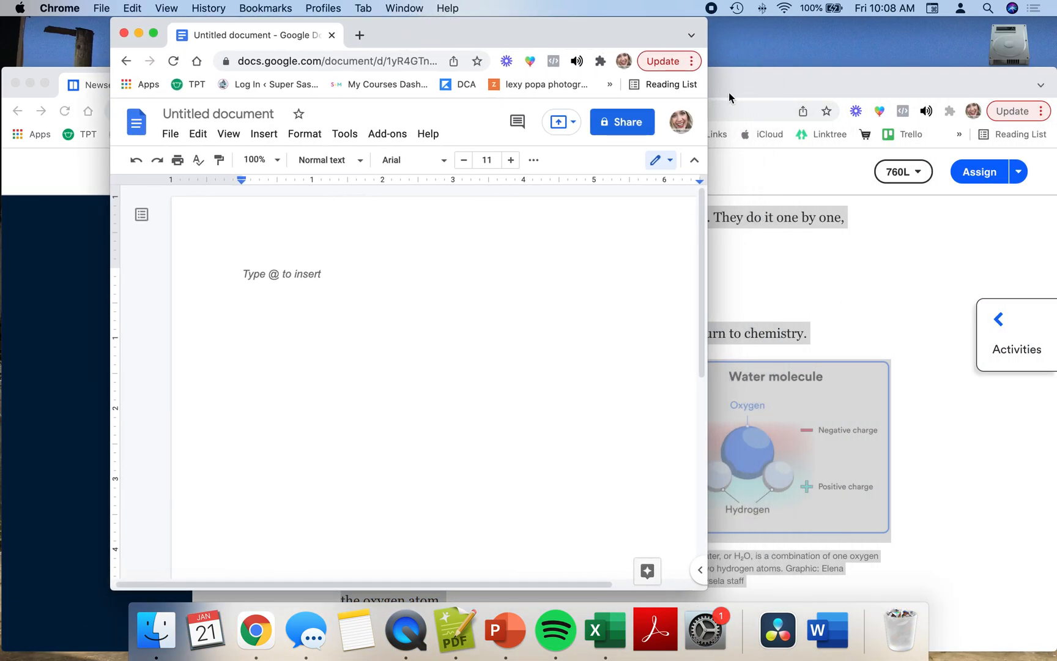
pyautogui.moveTo(707, 94); pyautogui.dragTo(967, 97)
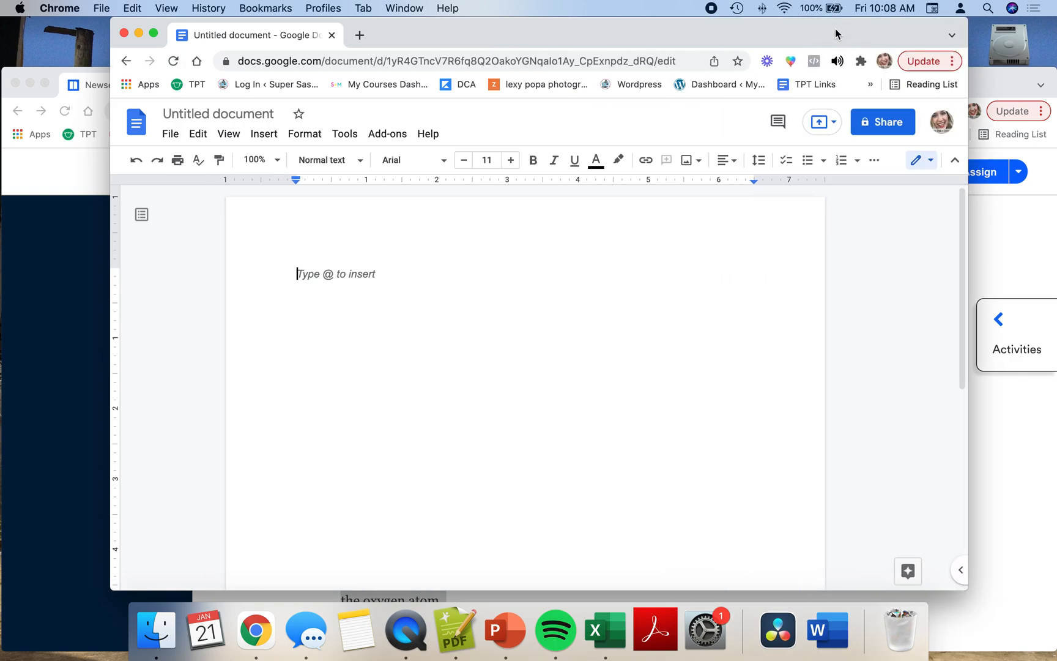
pyautogui.moveTo(836, 30); pyautogui.dragTo(814, 28)
pyautogui.press('cmd+v')
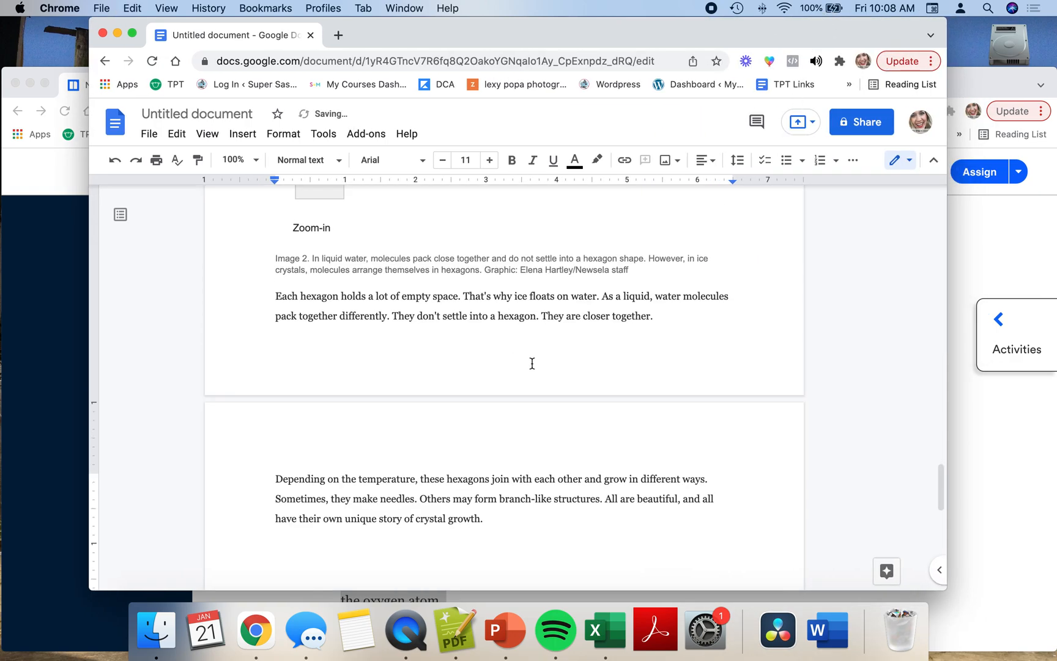
# Step: Review the pasted article in the document from its title to the final paragraphs
pyautogui.scroll(20, 579, 360)
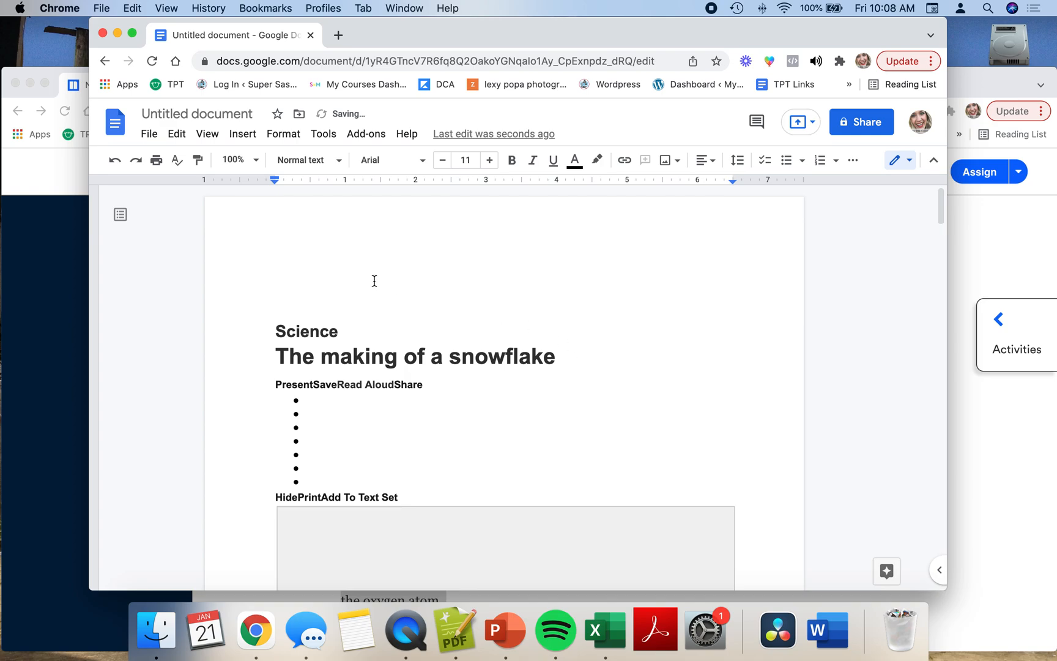
pyautogui.scroll(-5, 406, 412)
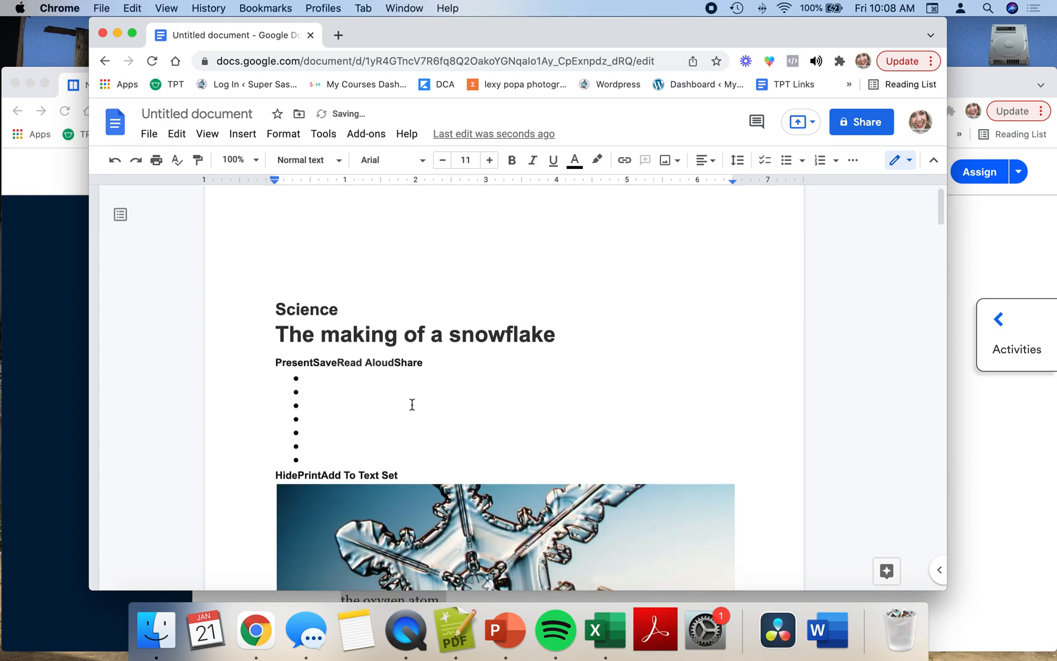
pyautogui.scroll(-20, 412, 405)
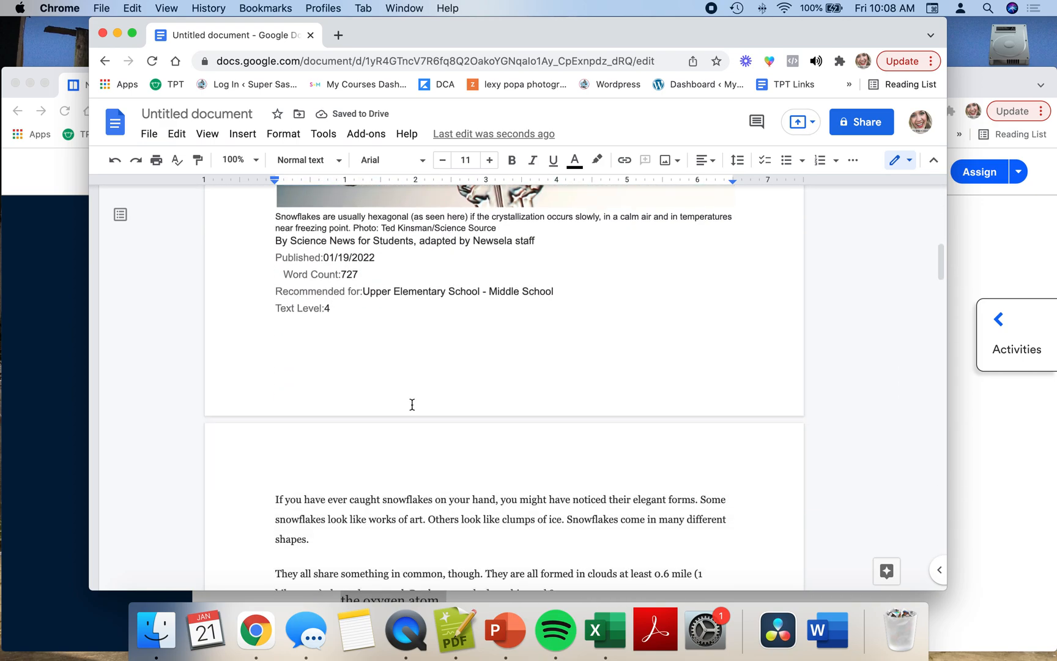
pyautogui.scroll(-20, 412, 405)
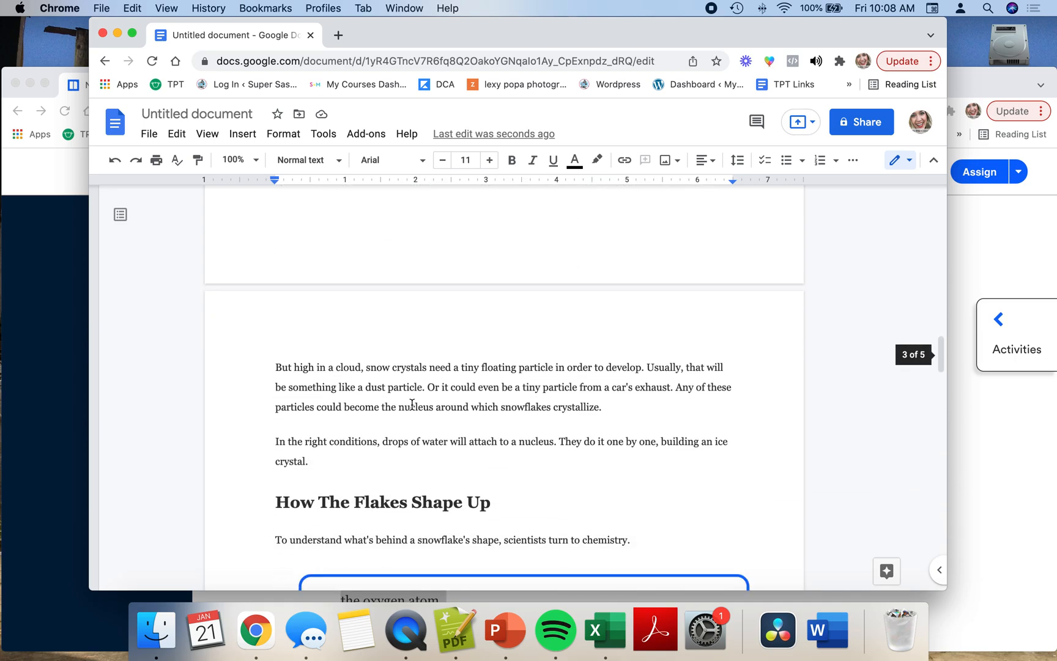
pyautogui.scroll(-6, 412, 404)
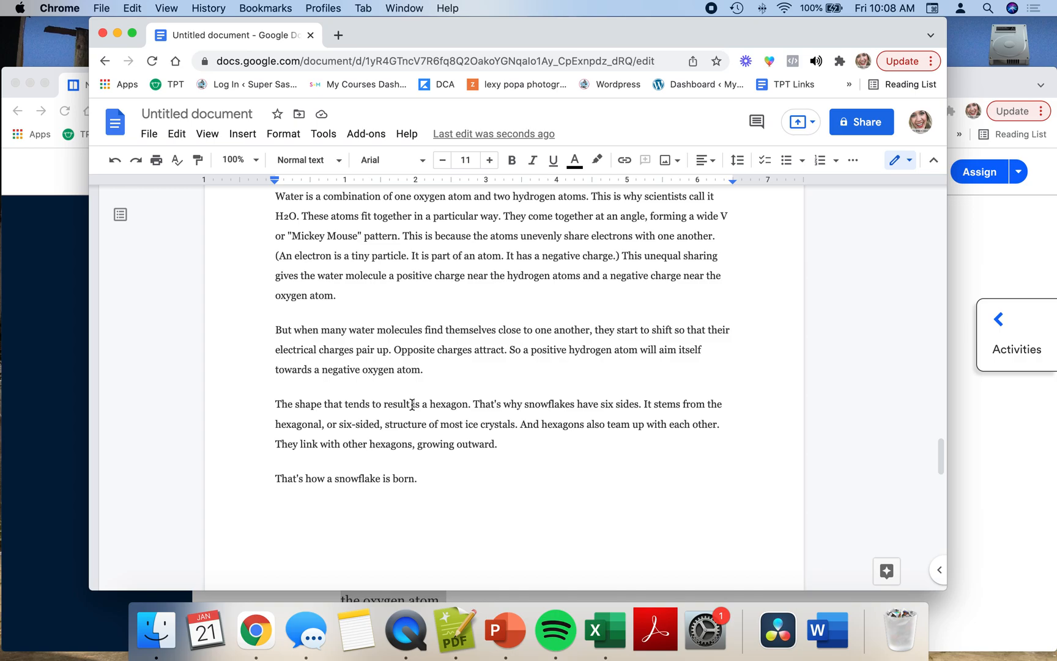
pyautogui.scroll(20, 412, 403)
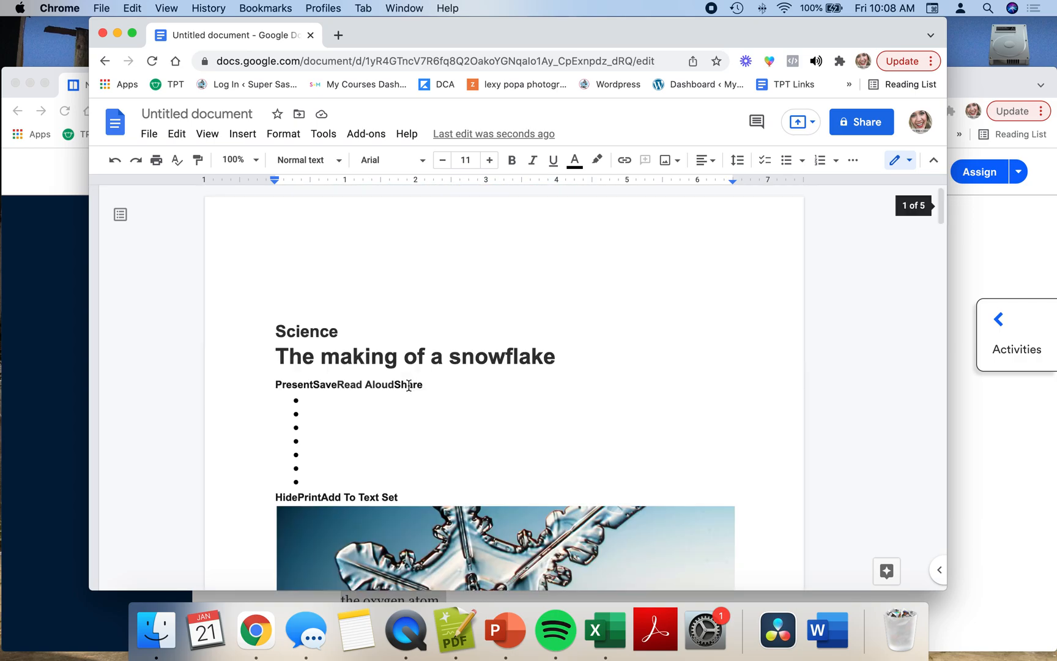
# Step: Delete the leftover web page button labels and empty bullets below the title, and the "Science" heading above it
pyautogui.scroll(-3, 409, 385)
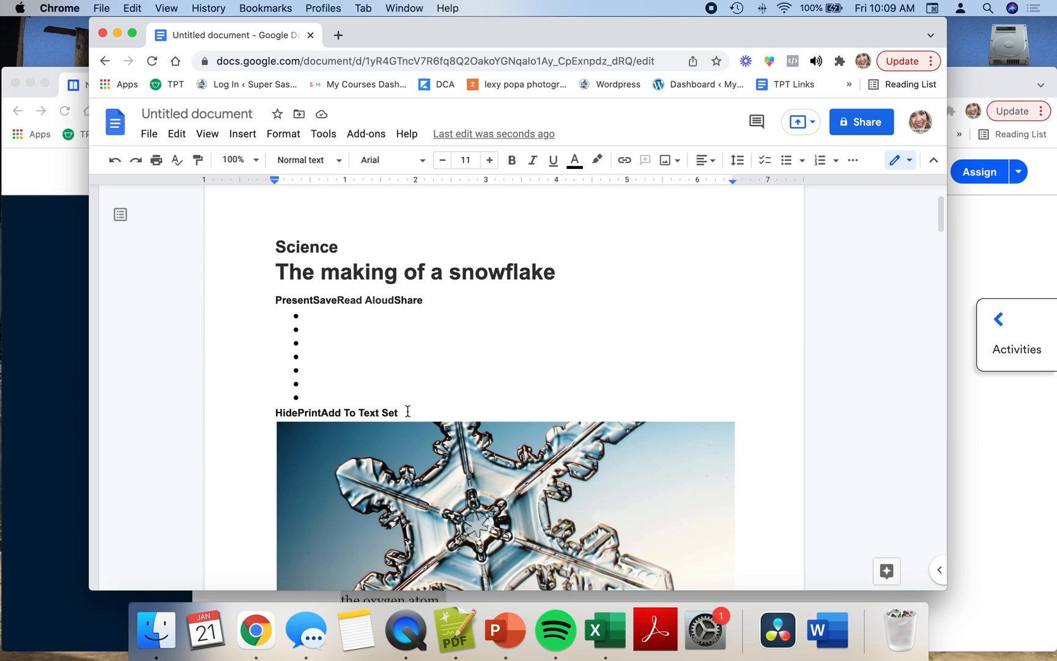
pyautogui.moveTo(408, 412); pyautogui.dragTo(278, 300)
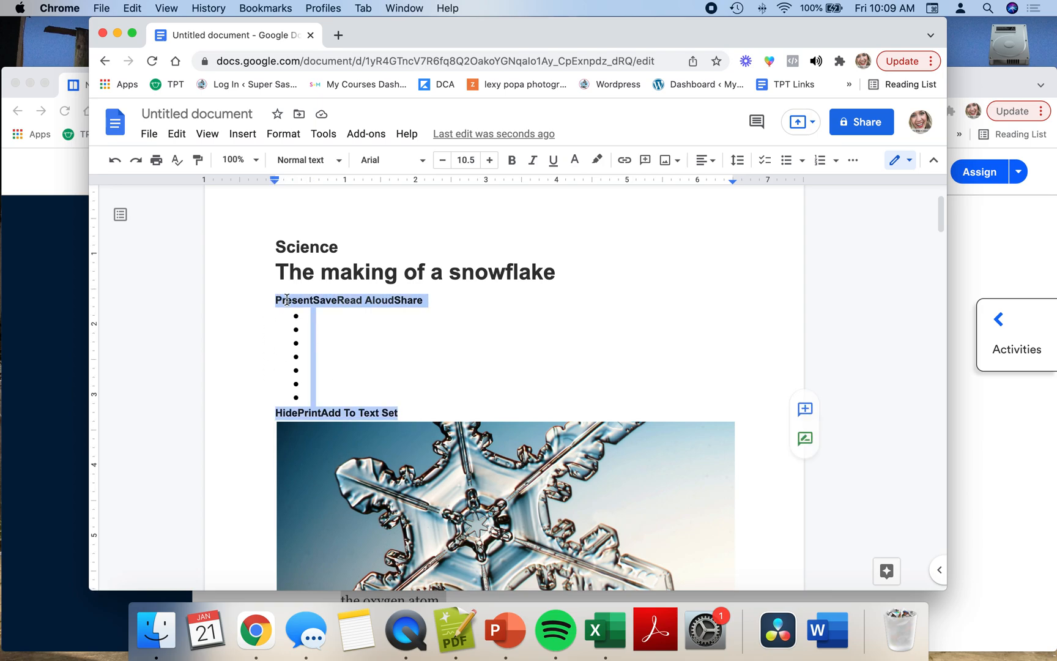
pyautogui.press('BackSpace')
pyautogui.press('BackSpace')
pyautogui.doubleClick(347, 246)
pyautogui.press('BackSpace')
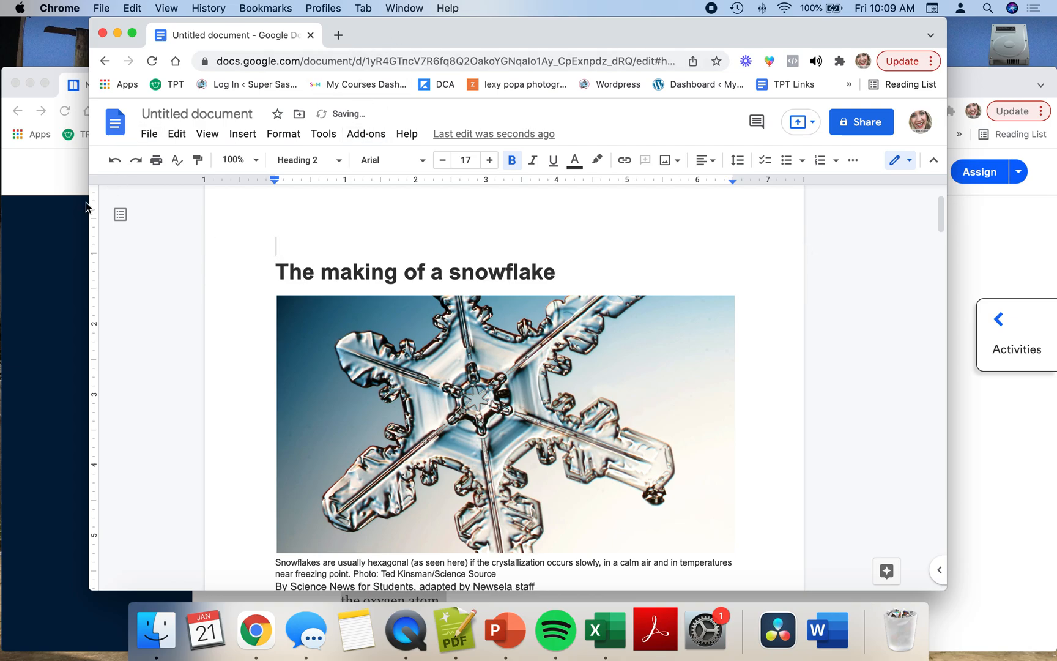
# Step: Check the heading area of the original Newsela article and return to the Google Docs document
pyautogui.click(55, 256)
pyautogui.scroll(10, 474, 334)
pyautogui.scroll(-2, 471, 338)
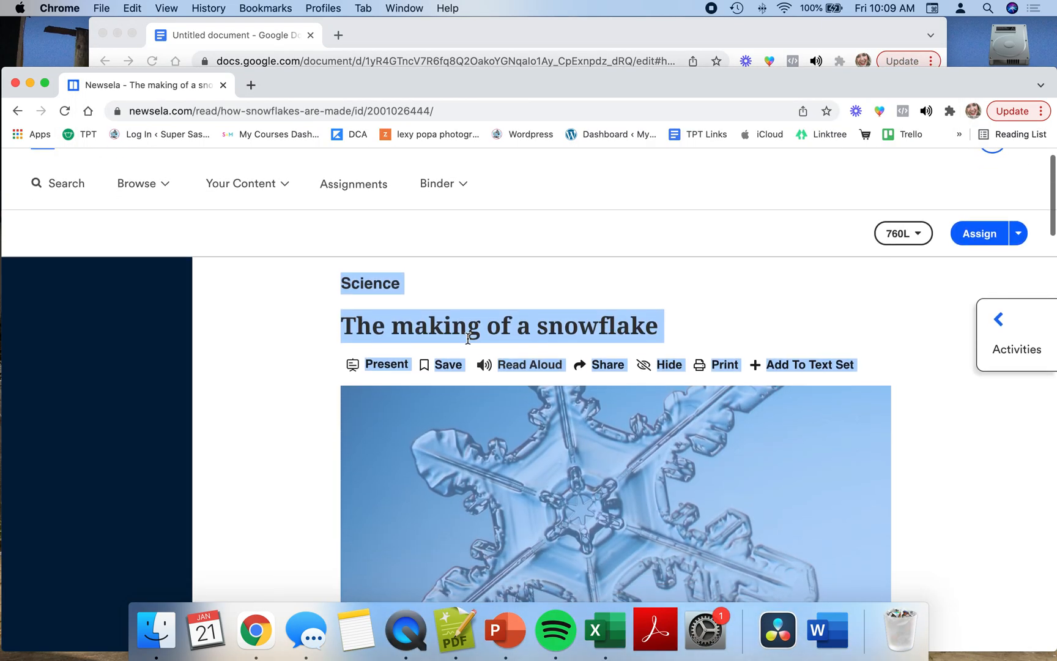
pyautogui.click(280, 30)
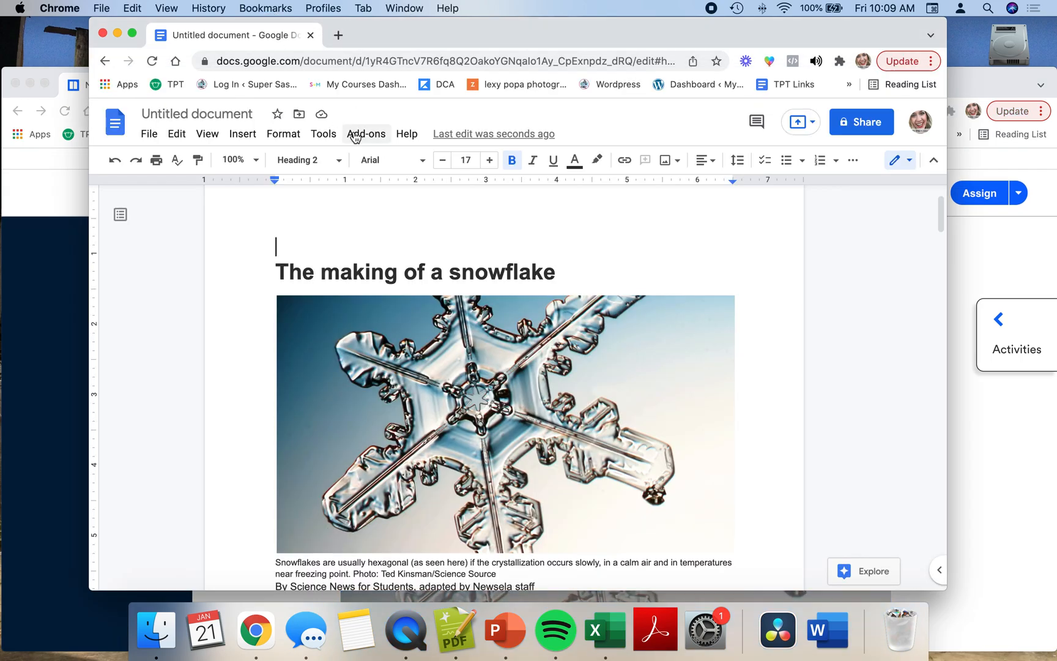
# Step: Capitalize "Making" and "Snowflake" in the title so it reads "The Making of a Snowflake"
pyautogui.click(341, 271)
pyautogui.press('BackSpace')
pyautogui.write('M')
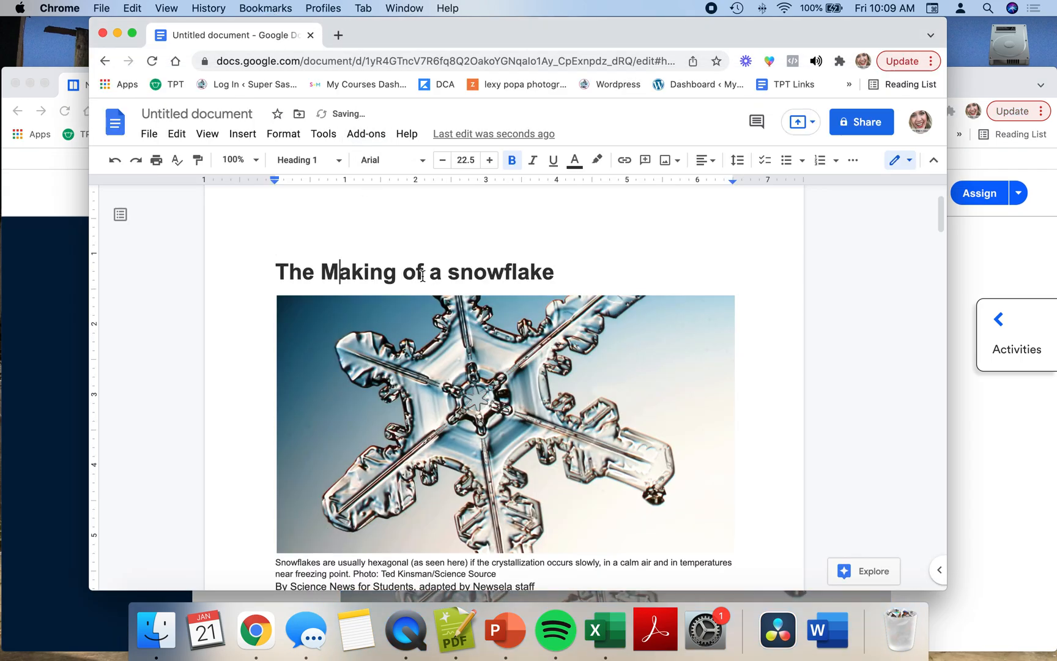
pyautogui.press('BackSpace')
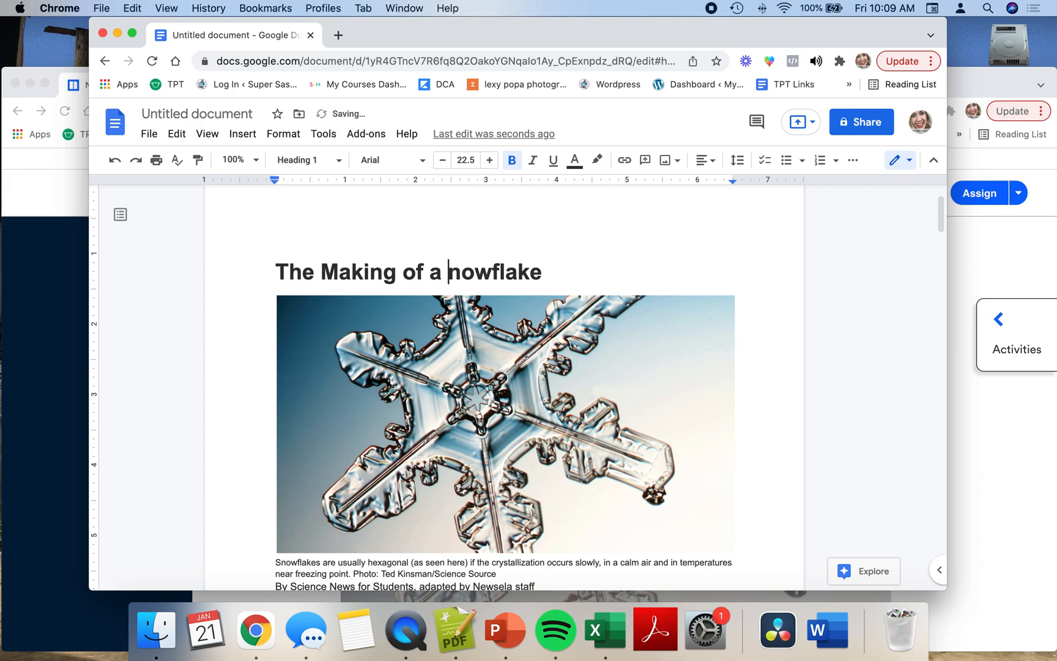
pyautogui.write('S')
pyautogui.click(271, 271)
pyautogui.scroll(-1, 271, 270)
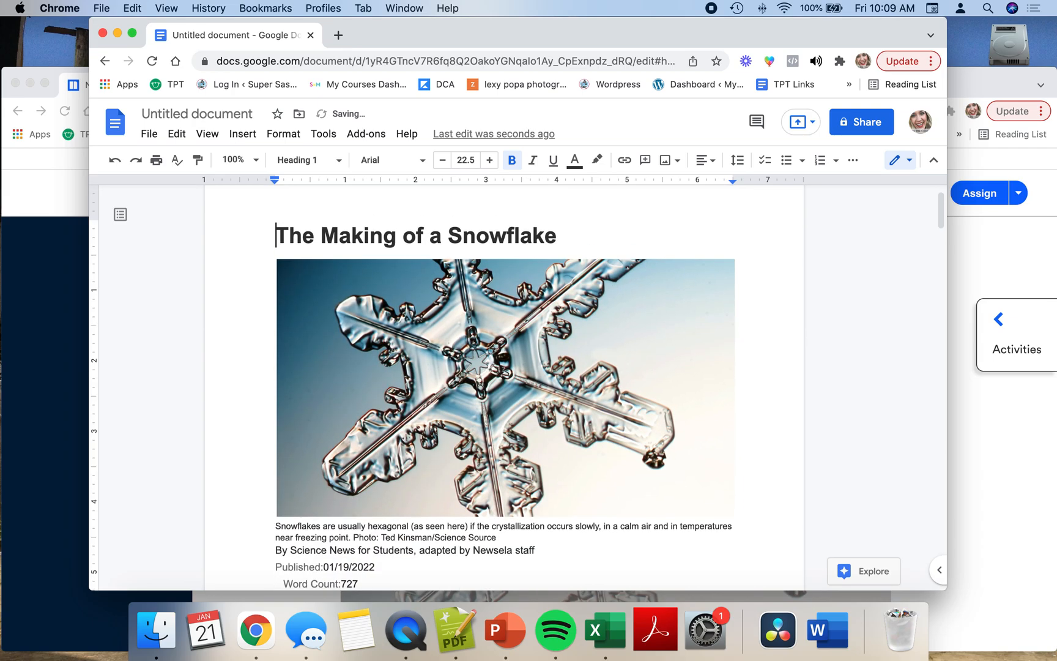
pyautogui.scroll(2, 271, 275)
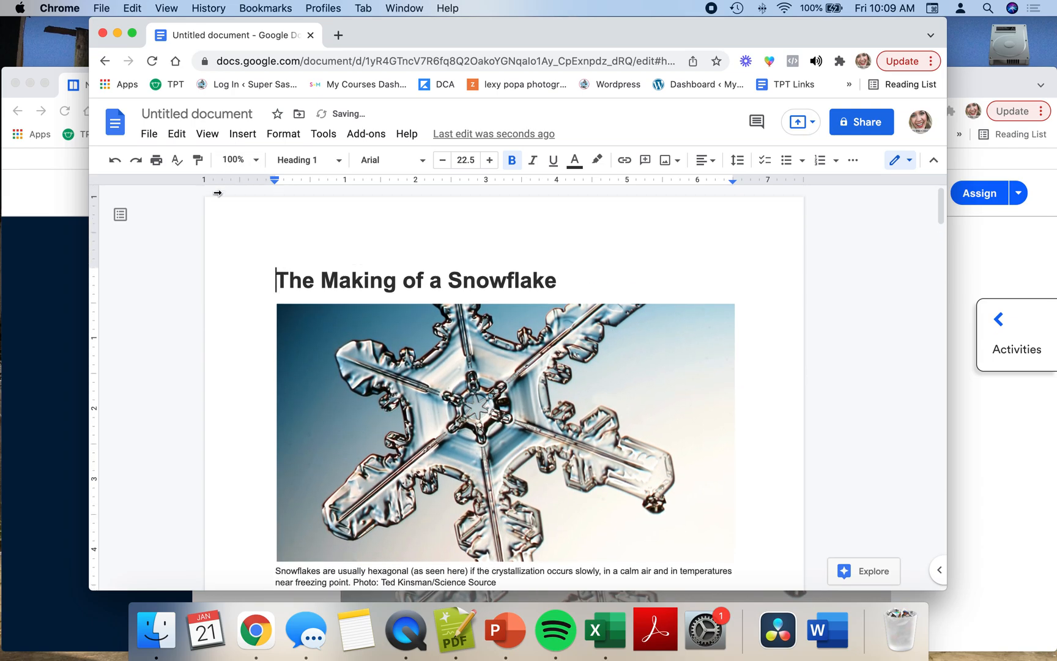
# Step: Shrink the snowflake photo below the title to about 3.8 inches wide, keeping its proportions
pyautogui.click(697, 521)
pyautogui.moveTo(736, 563); pyautogui.dragTo(544, 453)
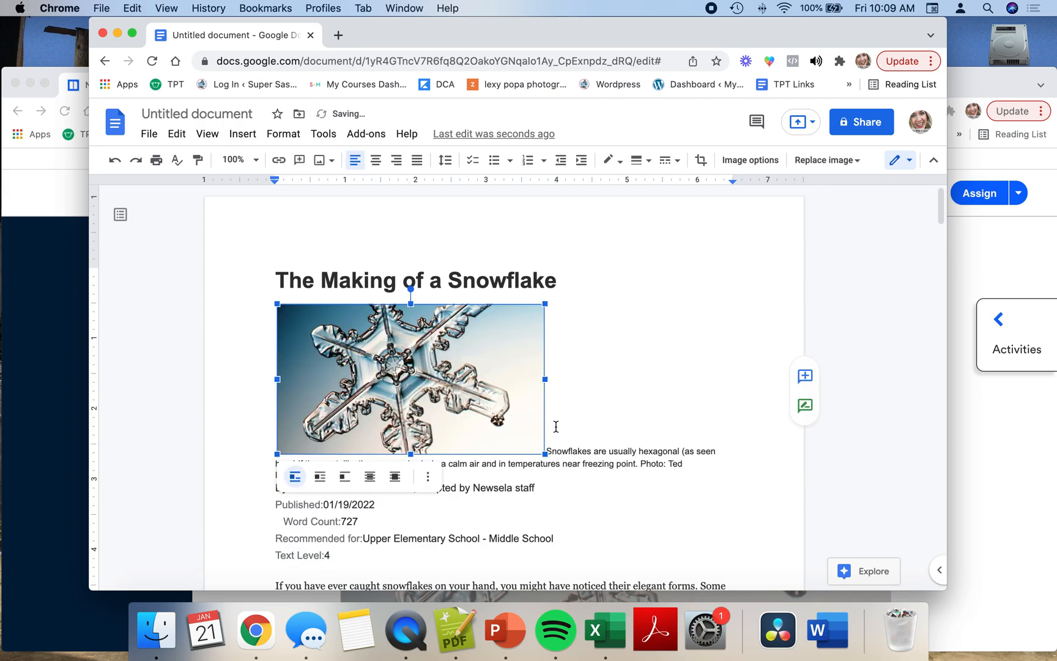
pyautogui.click(612, 440)
# Step: Delete the photo caption, byline, publication date, word count, recommendation and text level between the photo and first paragraph
pyautogui.scroll(-5, 615, 453)
pyautogui.moveTo(361, 400); pyautogui.dragTo(546, 378)
pyautogui.press('BackSpace')
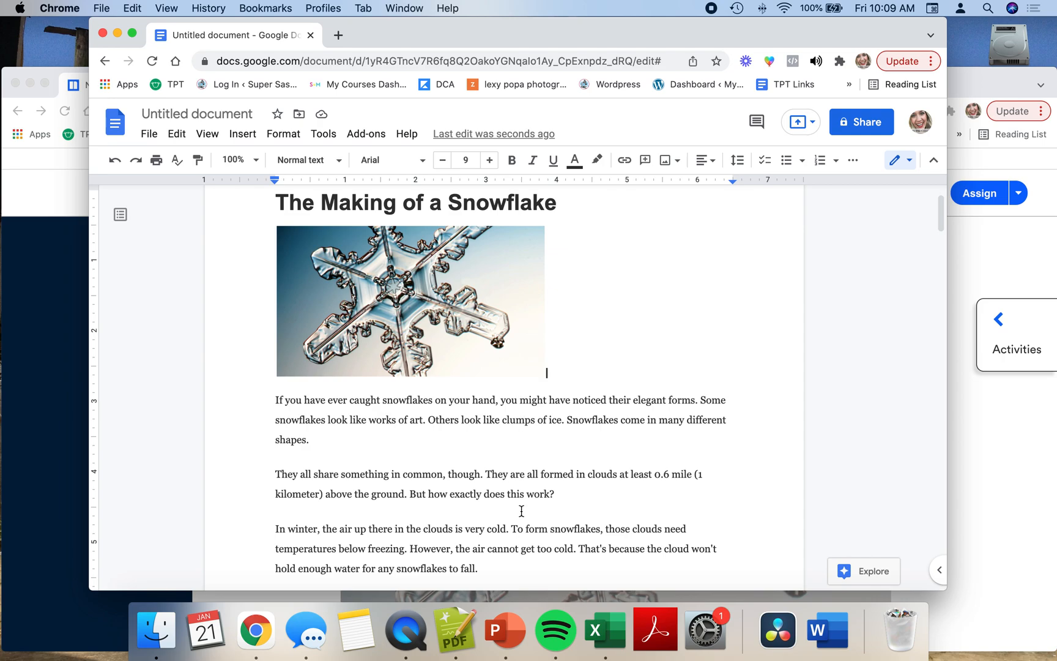
pyautogui.scroll(-15, 549, 461)
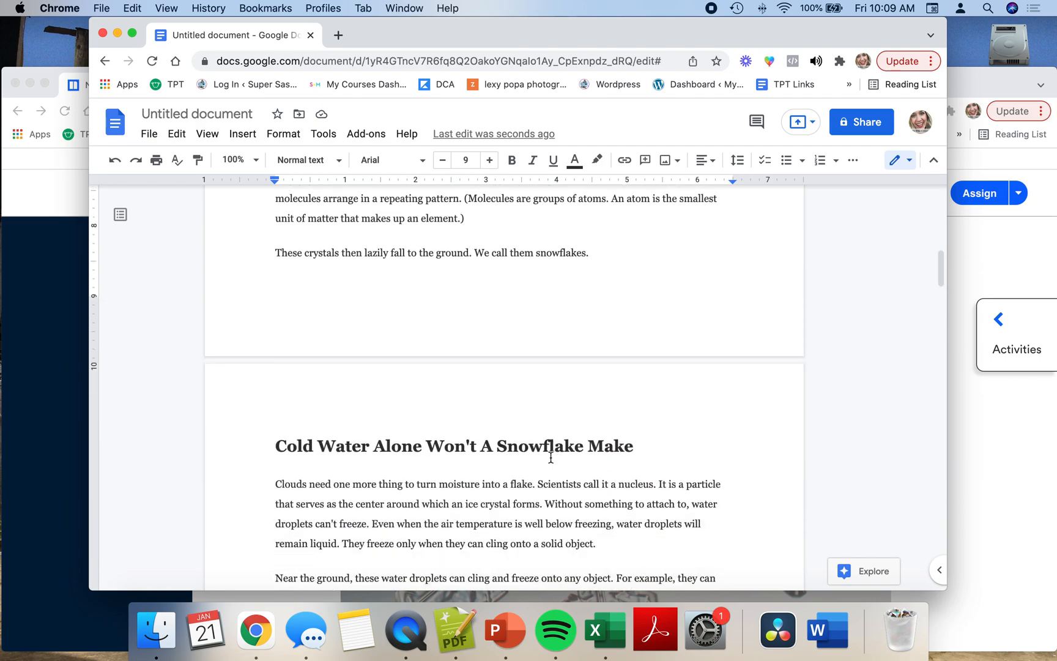
# Step: Shrink the water molecule graphic under "How The Flakes Shape Up" to about 2.4 inches wide, keeping its proportions
pyautogui.scroll(-12, 551, 458)
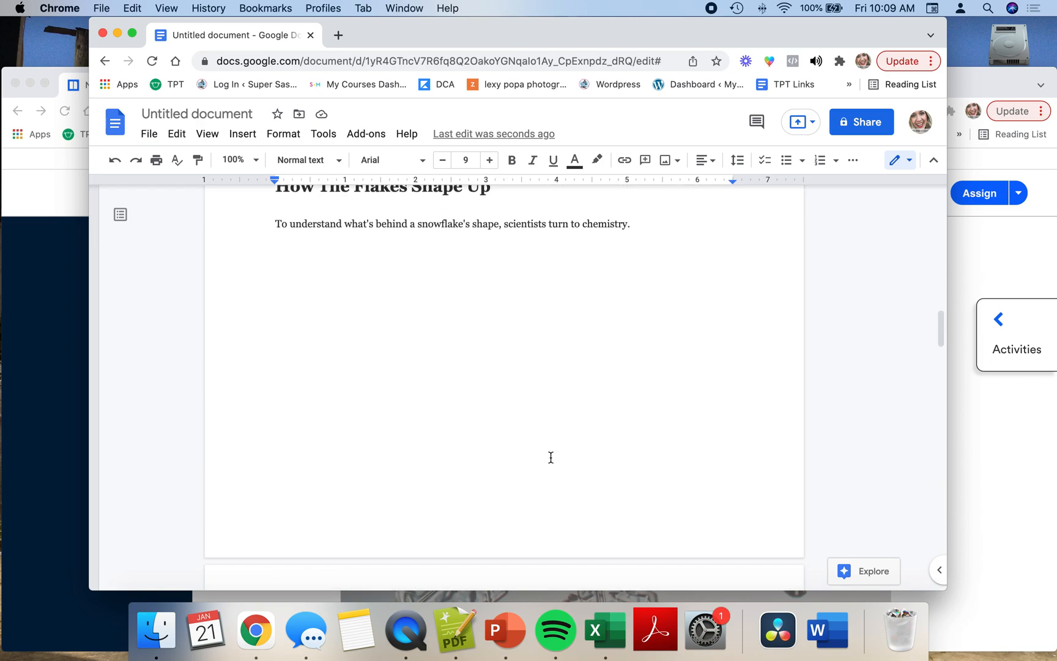
pyautogui.scroll(-5, 551, 458)
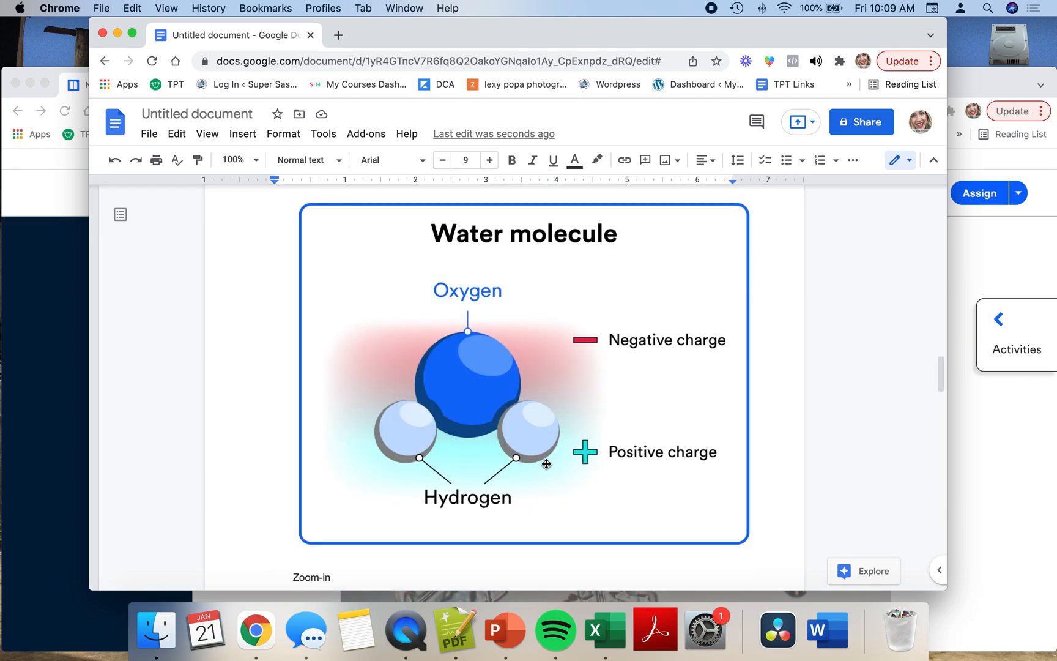
pyautogui.scroll(2, 550, 459)
pyautogui.scroll(1, 550, 458)
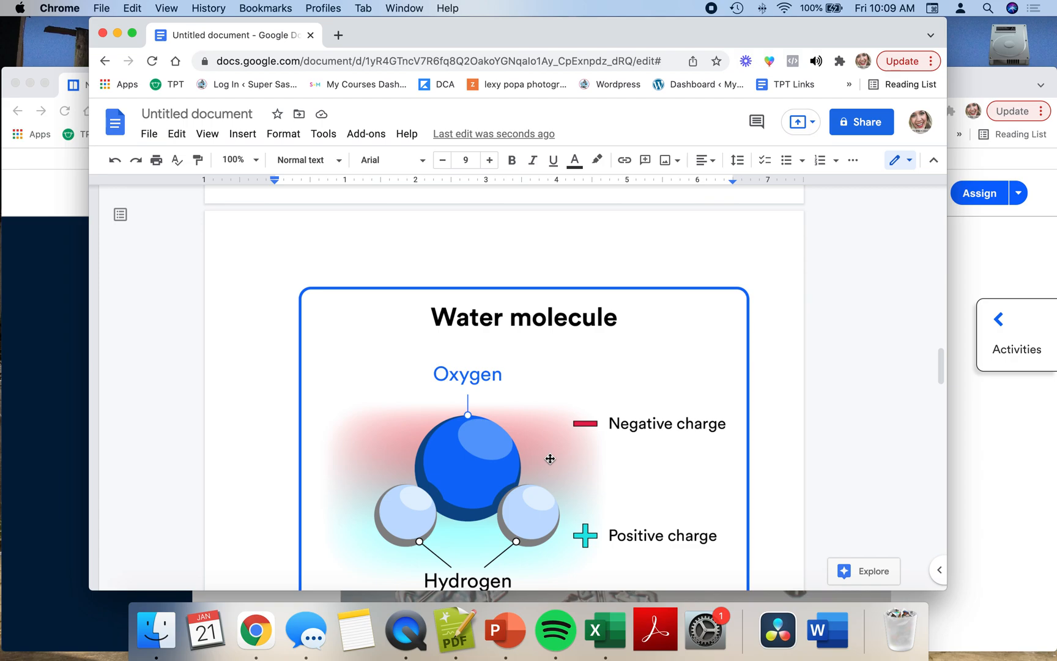
pyautogui.scroll(2, 553, 439)
pyautogui.scroll(-5, 552, 439)
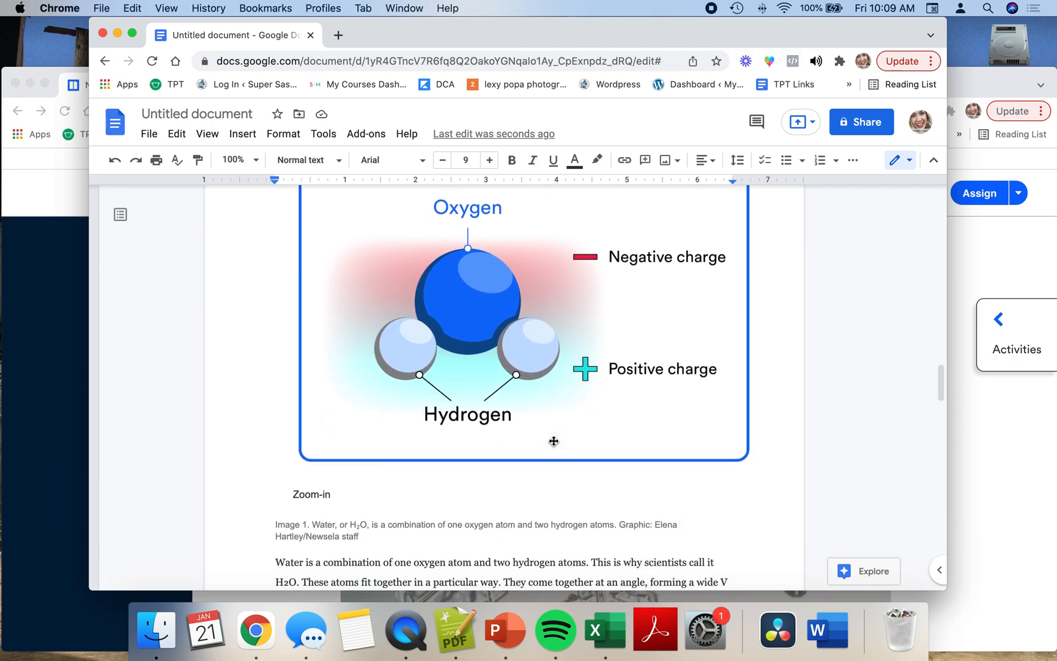
pyautogui.click(590, 436)
pyautogui.moveTo(753, 541); pyautogui.dragTo(462, 308)
pyautogui.scroll(10, 526, 380)
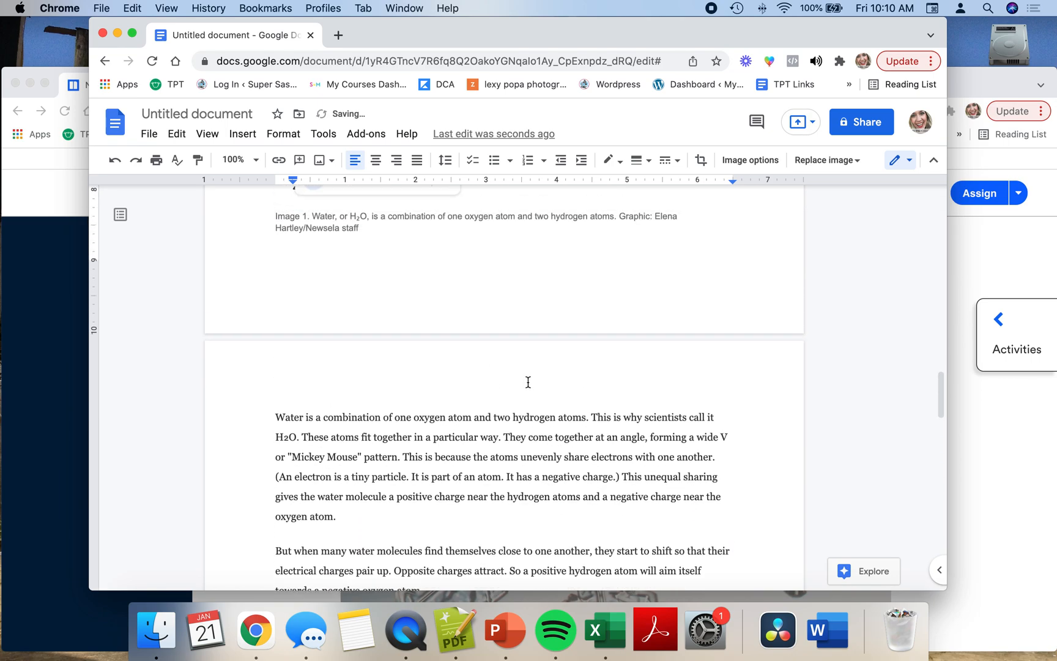
# Step: Wrap the text around the water molecule graphic and move the graphic slightly closer to the page's left margin
pyautogui.scroll(-1, 528, 382)
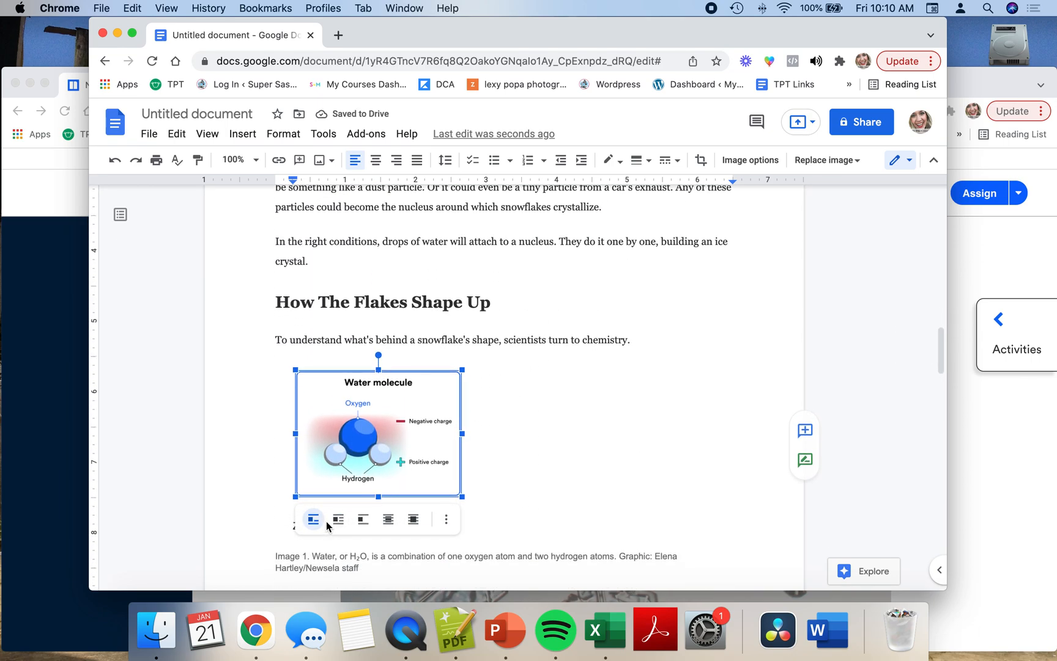
pyautogui.scroll(-1, 330, 526)
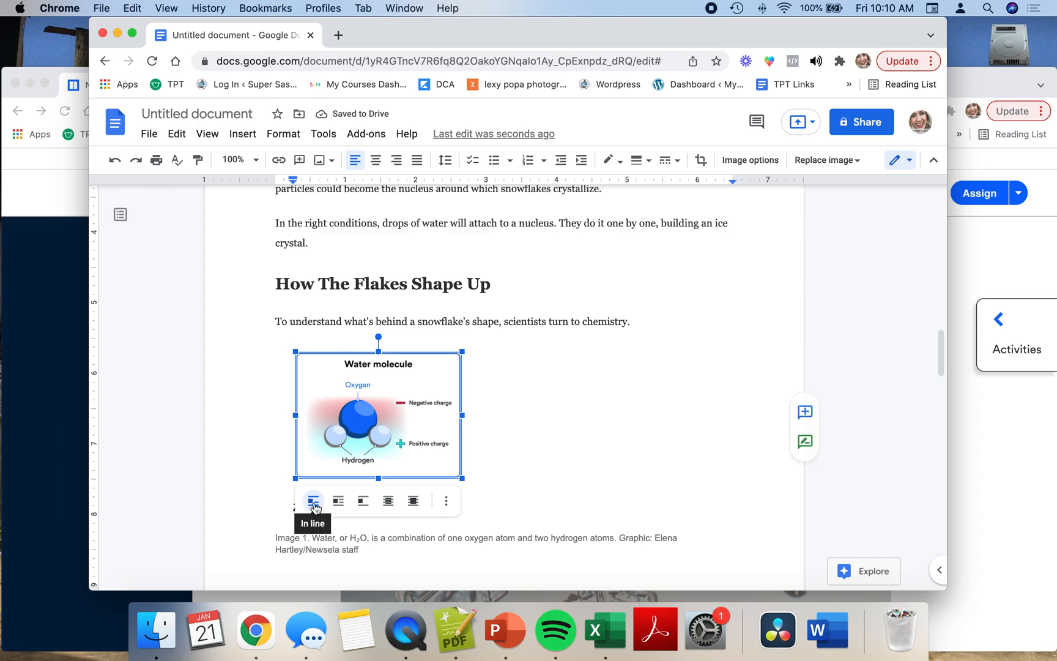
pyautogui.click(340, 502)
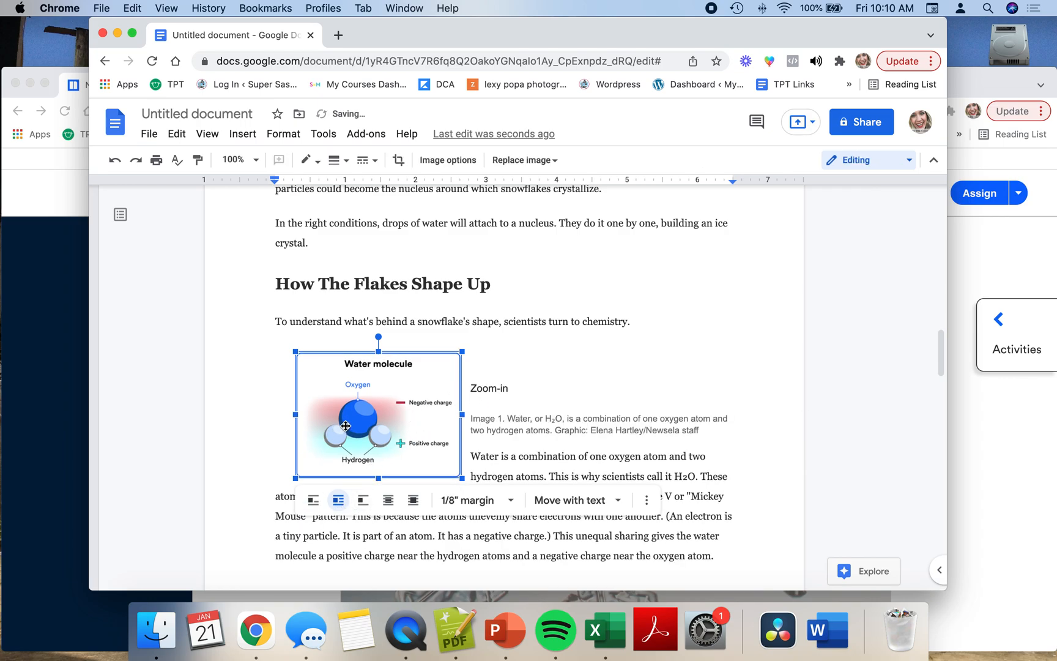
pyautogui.moveTo(345, 426); pyautogui.dragTo(372, 430)
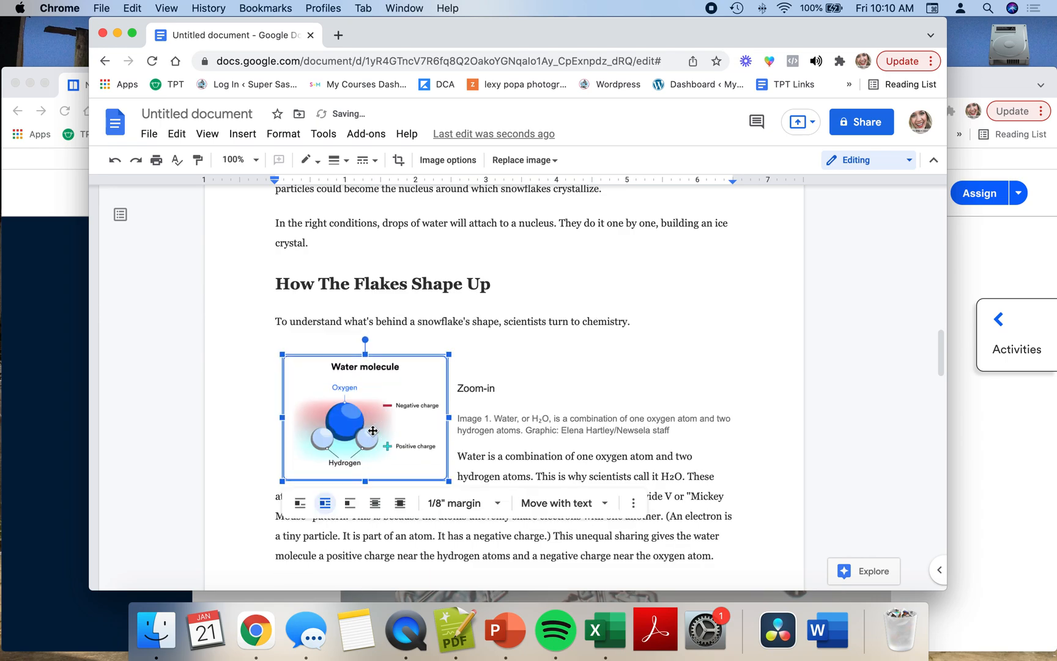
# Step: Delete the "Zoom-in" label, the Image 1 caption and the extra blank lines beside the water molecule graphic
pyautogui.click(429, 336)
pyautogui.click(458, 356)
pyautogui.press('BackSpace')
pyautogui.moveTo(712, 435); pyautogui.dragTo(460, 385)
pyautogui.press('BackSpace')
pyautogui.press('BackSpace')
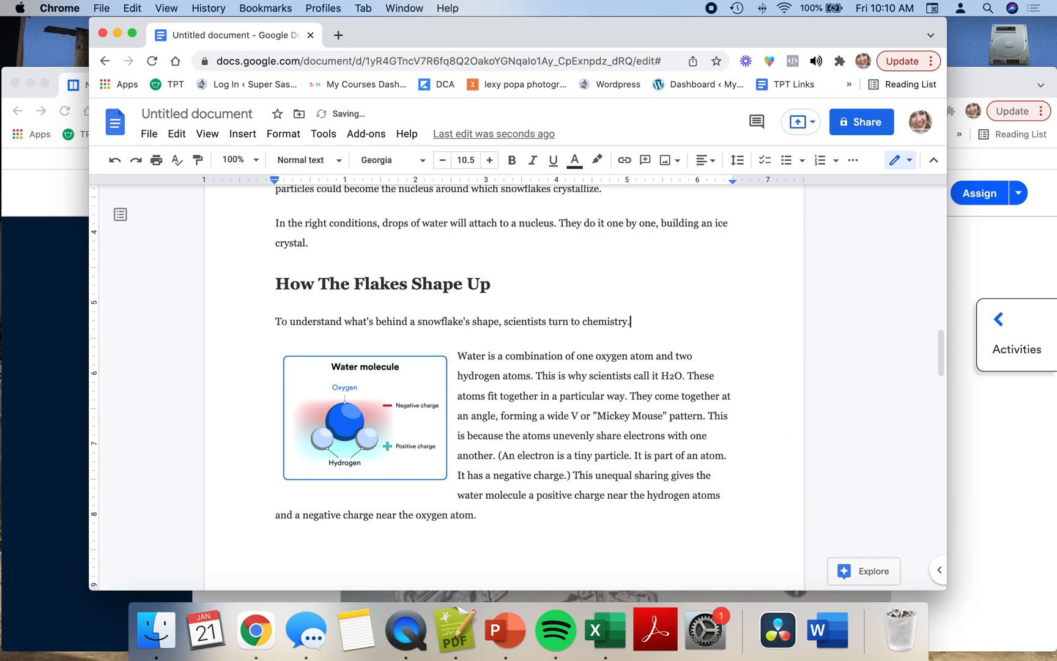
# Step: Shrink the Liquid/Solid diagram to about 2.4 inches wide, keeping its proportions, and wrap the text around it
pyautogui.scroll(-3, 512, 447)
pyautogui.scroll(2, 512, 448)
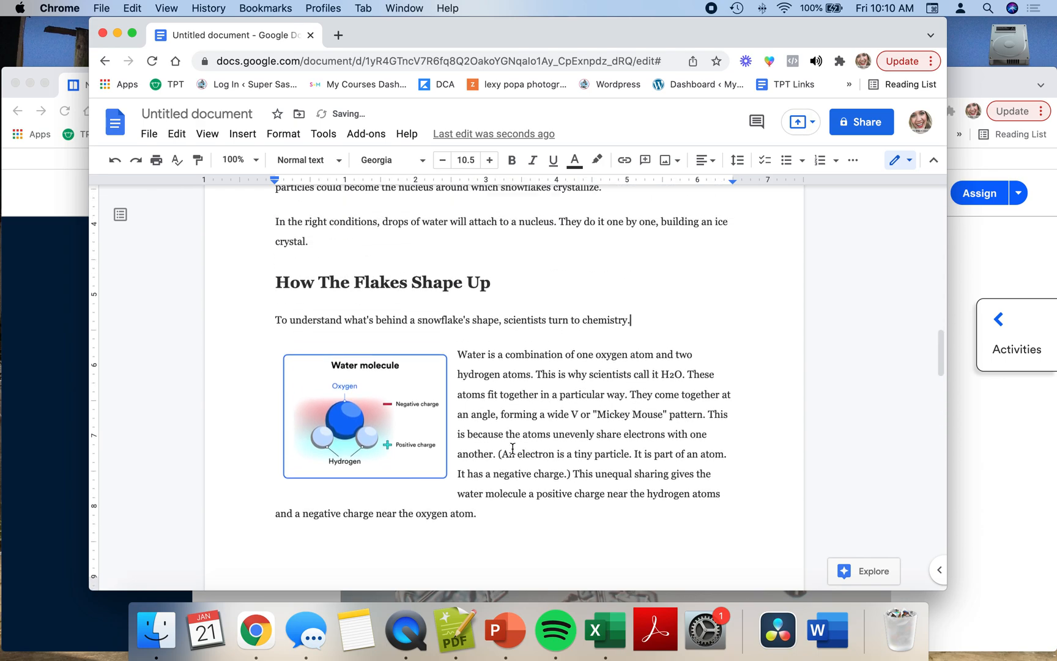
pyautogui.scroll(-5, 512, 449)
pyautogui.scroll(-10, 513, 448)
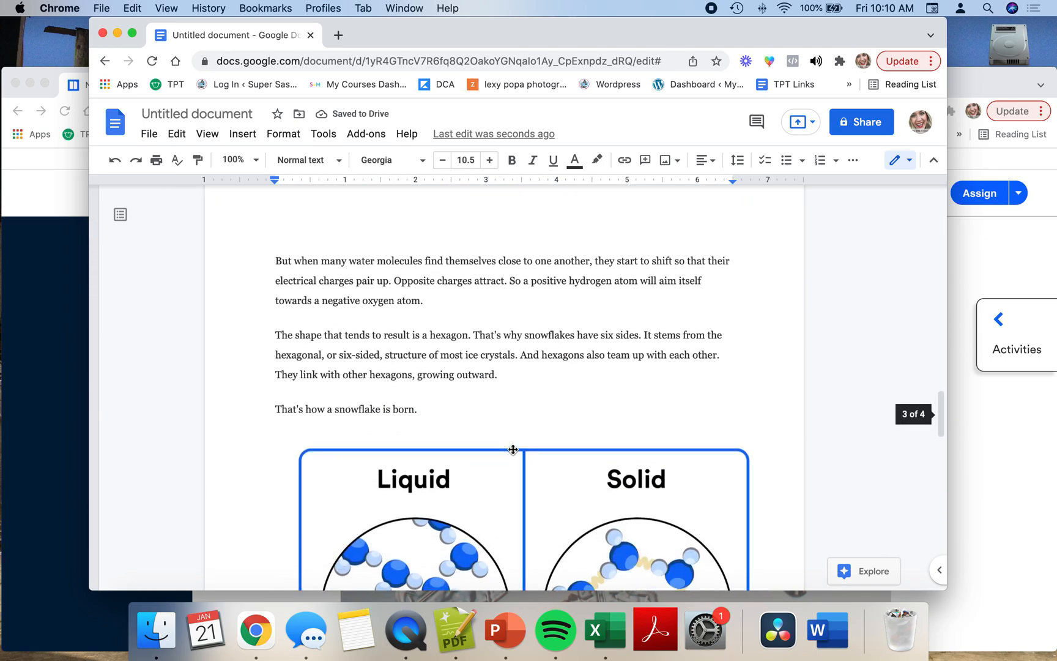
pyautogui.click(431, 369)
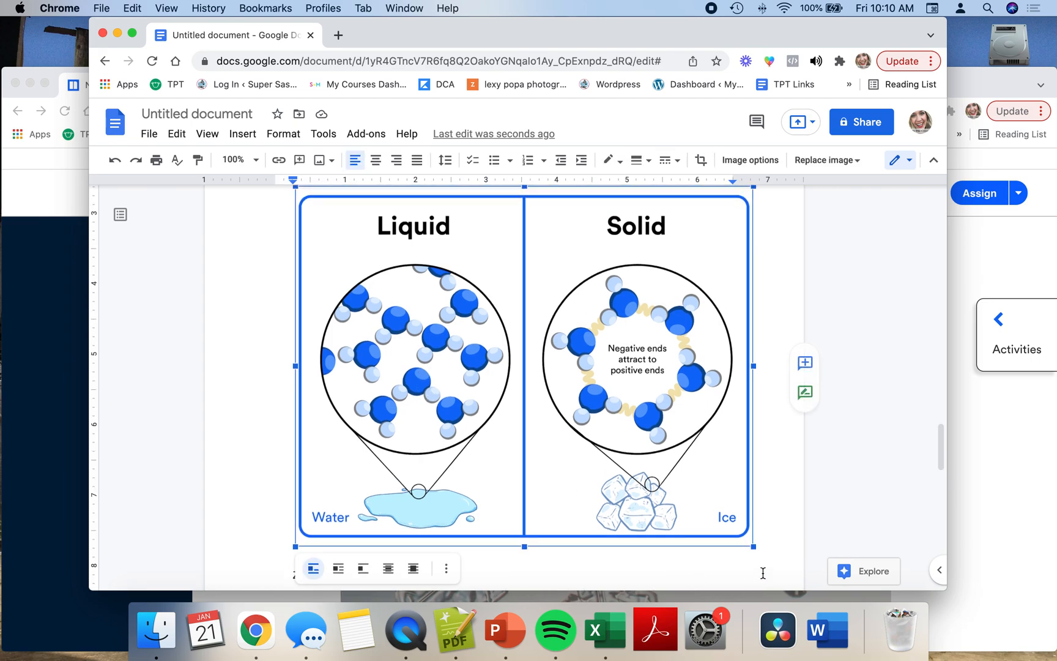
pyautogui.moveTo(753, 546); pyautogui.dragTo(463, 316)
pyautogui.click(343, 338)
pyautogui.scroll(7, 529, 374)
pyautogui.scroll(-4, 528, 397)
# Step: Delete the "Zoom-in" label, the Image 2 caption and the leftover blank line beside the Liquid/Solid diagram
pyautogui.click(528, 396)
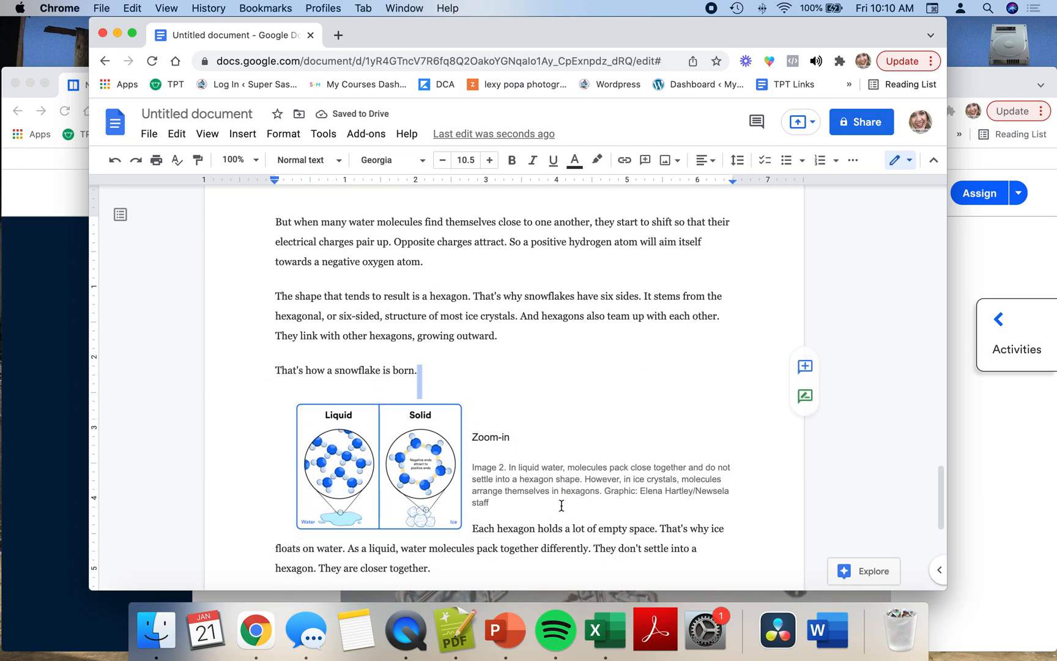
pyautogui.moveTo(564, 505); pyautogui.dragTo(471, 437)
pyautogui.press('BackSpace')
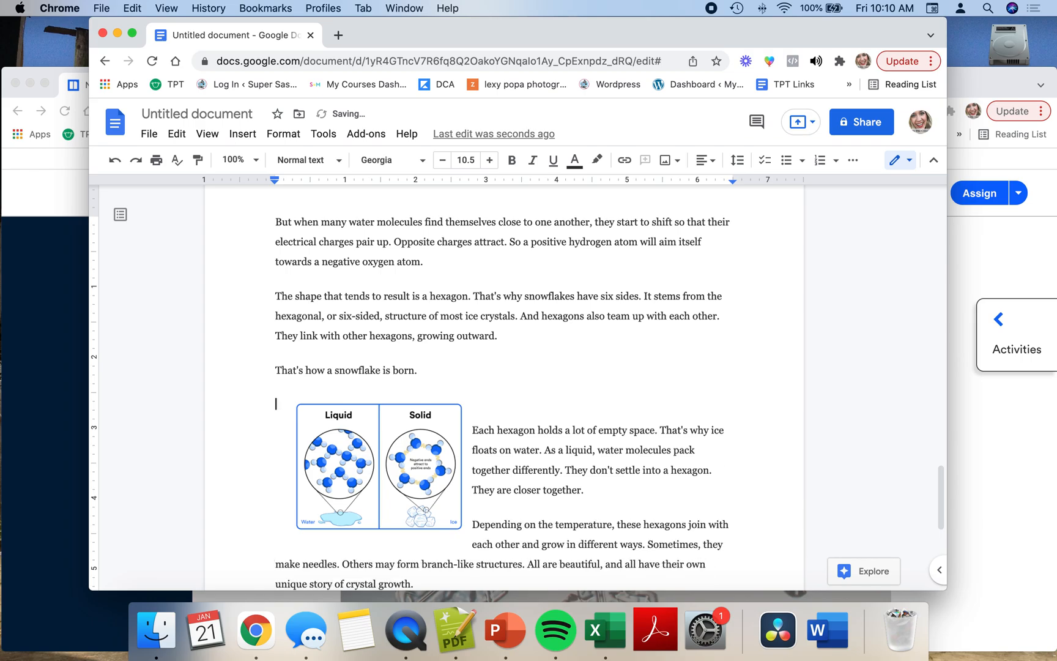
pyautogui.press('BackSpace')
# Step: Review the passage from beginning to end, checking its length, picture placement and remaining empty space
pyautogui.scroll(-5, 684, 436)
pyautogui.scroll(15, 684, 436)
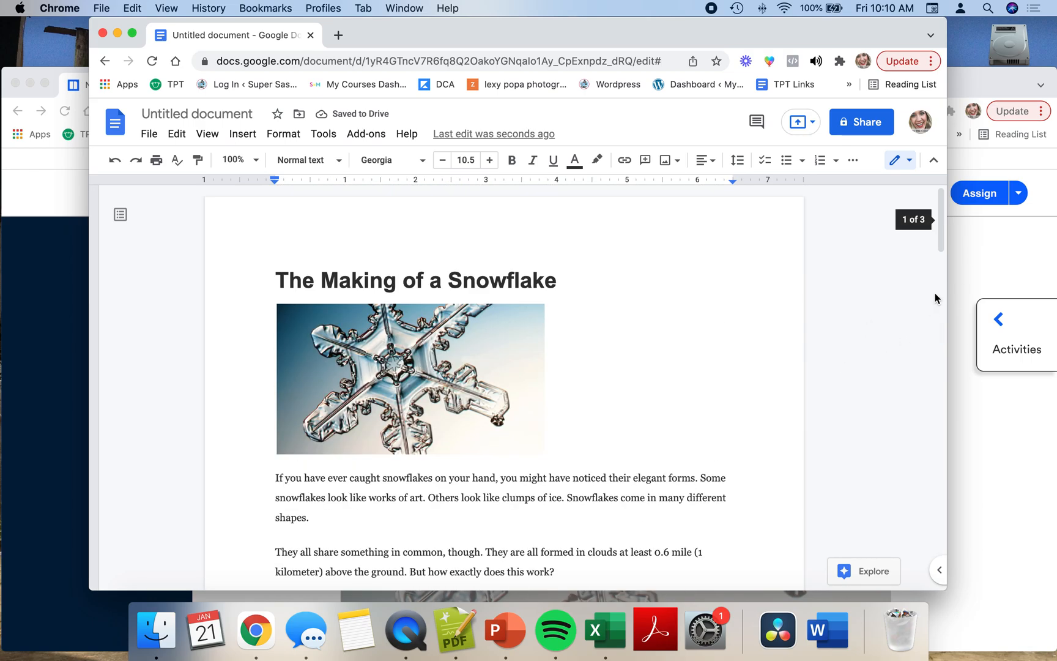
pyautogui.scroll(-10, 924, 238)
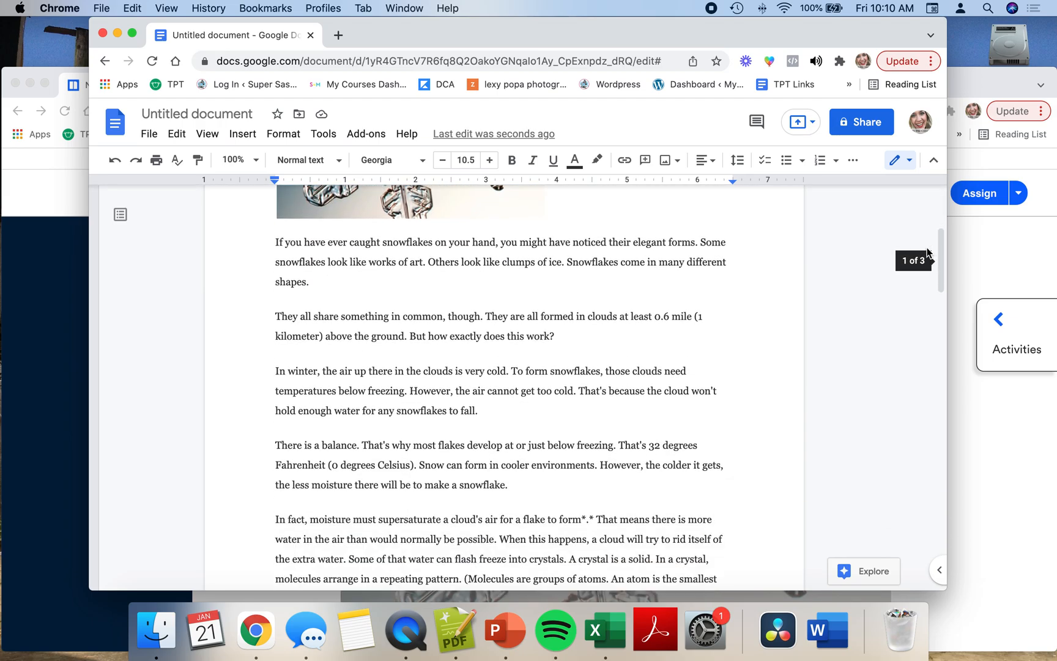
pyautogui.scroll(-15, 918, 276)
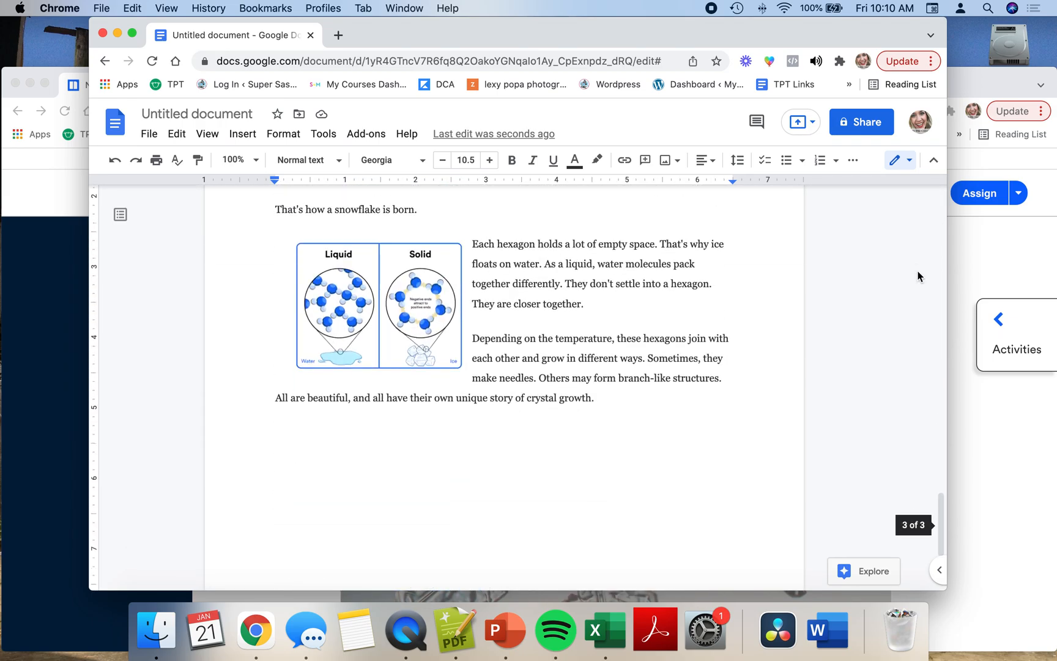
pyautogui.scroll(4, 500, 278)
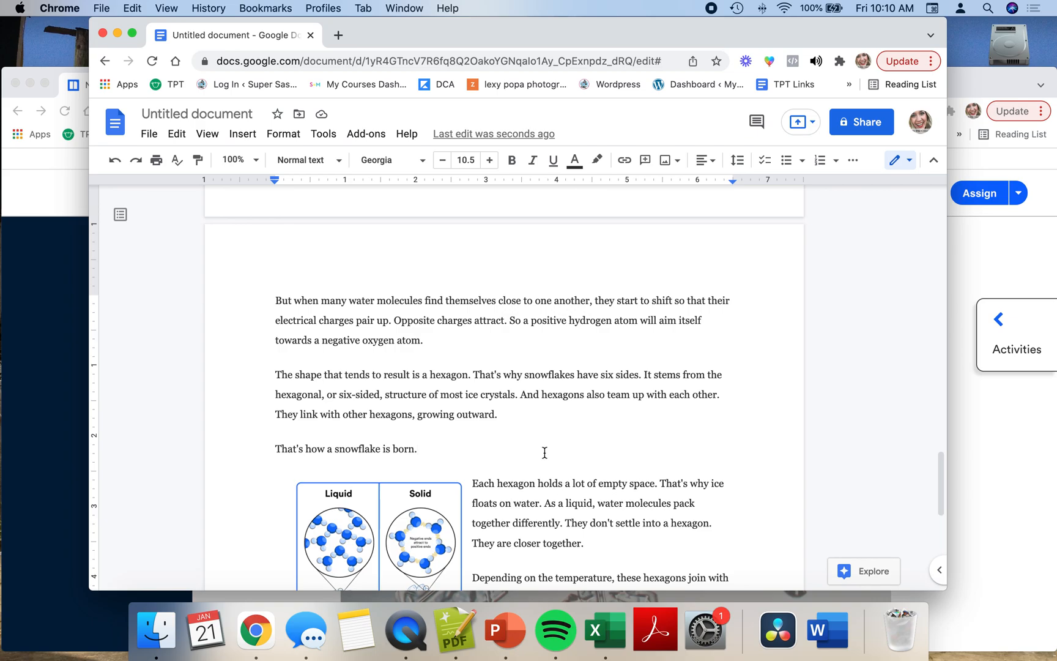
pyautogui.scroll(-5, 603, 497)
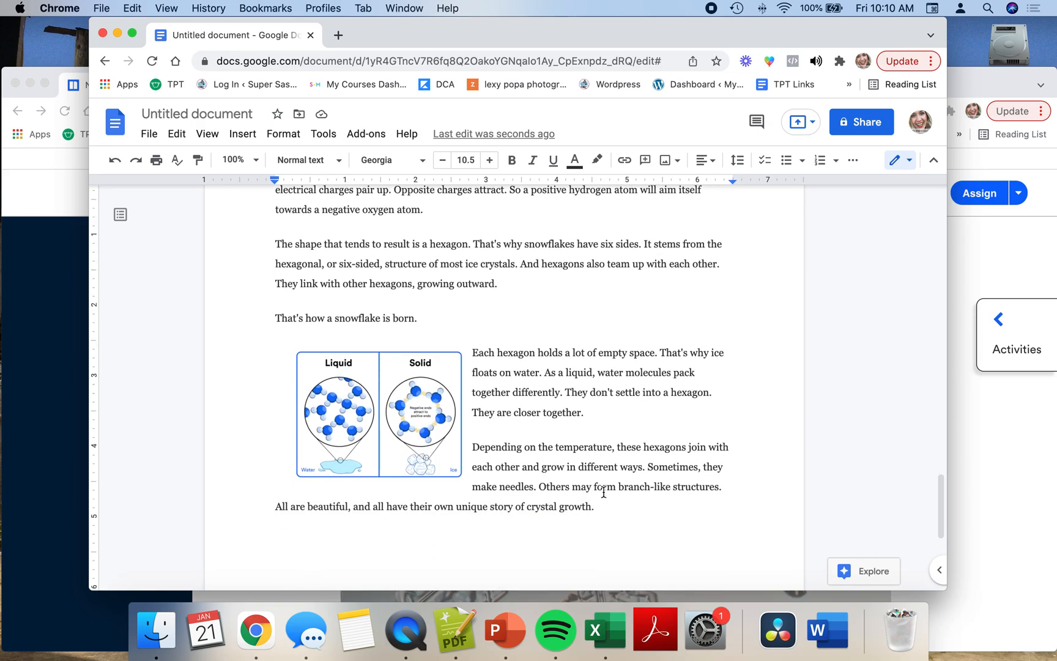
pyautogui.scroll(3, 603, 493)
pyautogui.scroll(15, 604, 490)
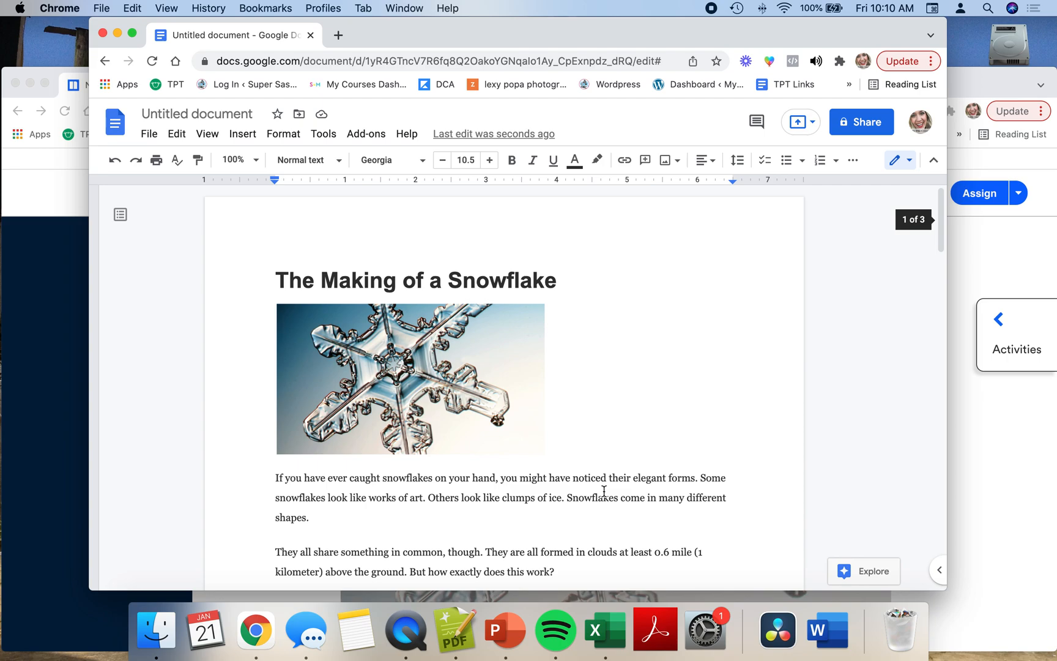
# Step: Wrap the text around the snowflake photo and remove the blank line above the first paragraph
pyautogui.click(387, 414)
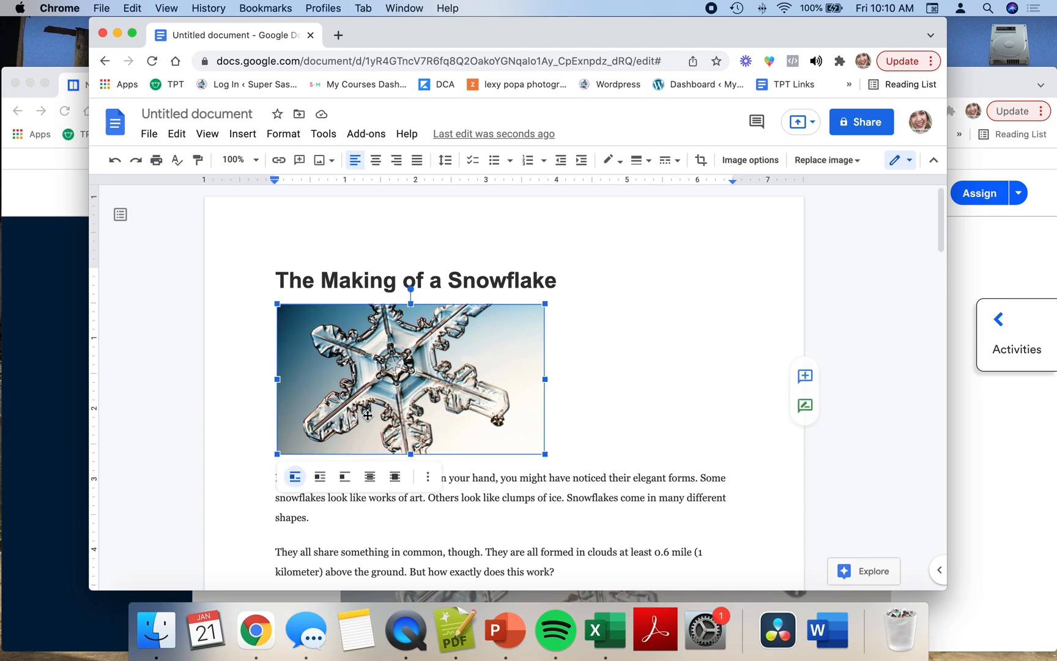
pyautogui.click(319, 477)
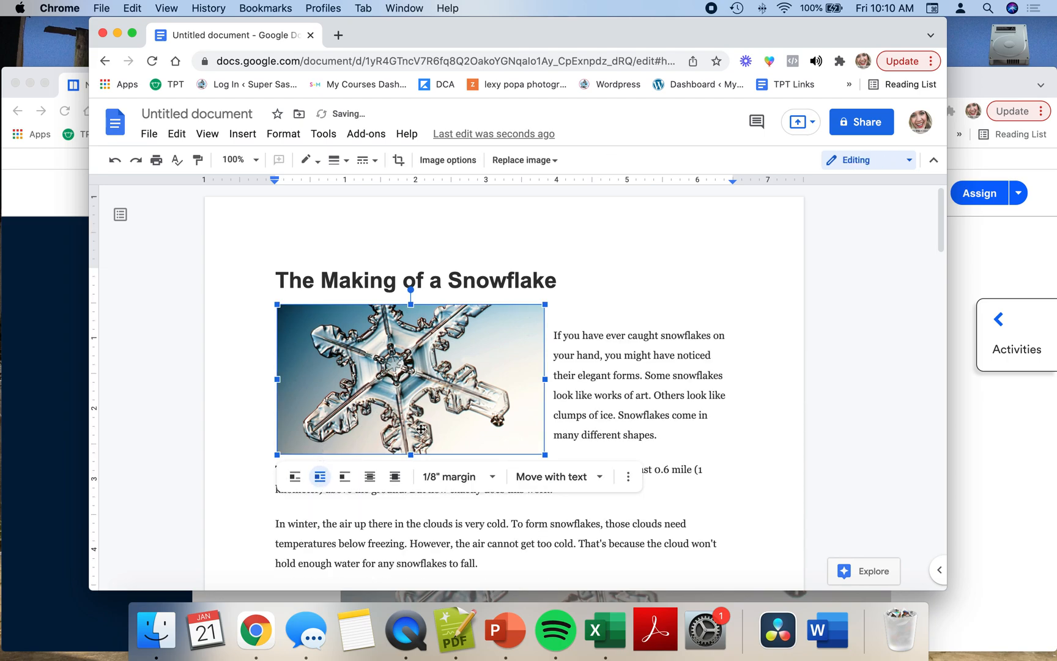
pyautogui.click(556, 335)
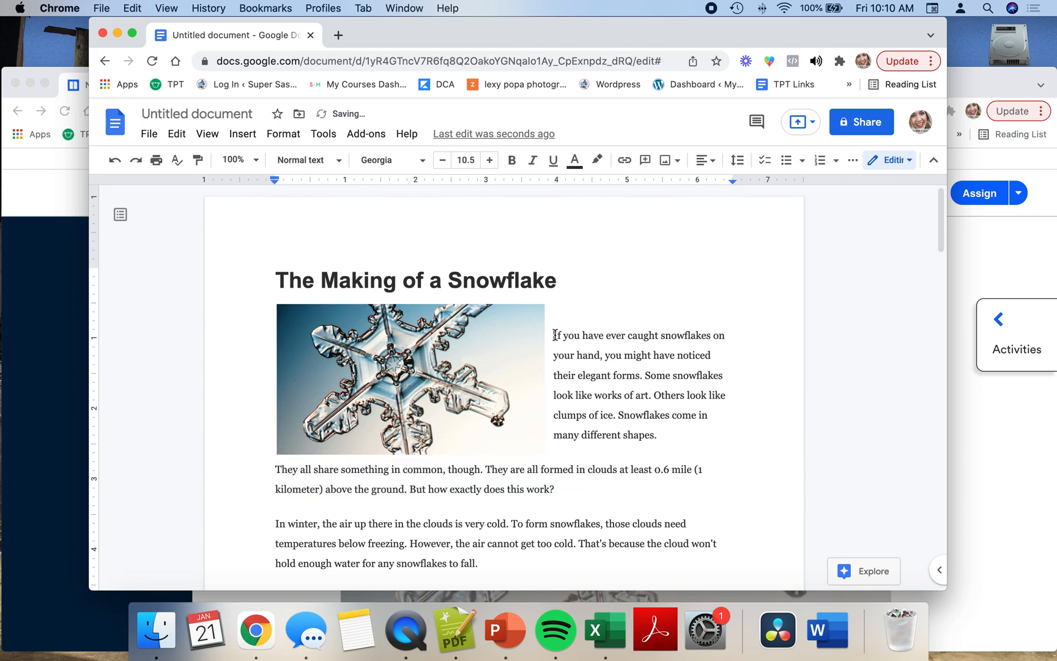
# Step: Set the top, bottom, left and right page margins of the whole document to 0.5 inch
pyautogui.click(148, 134)
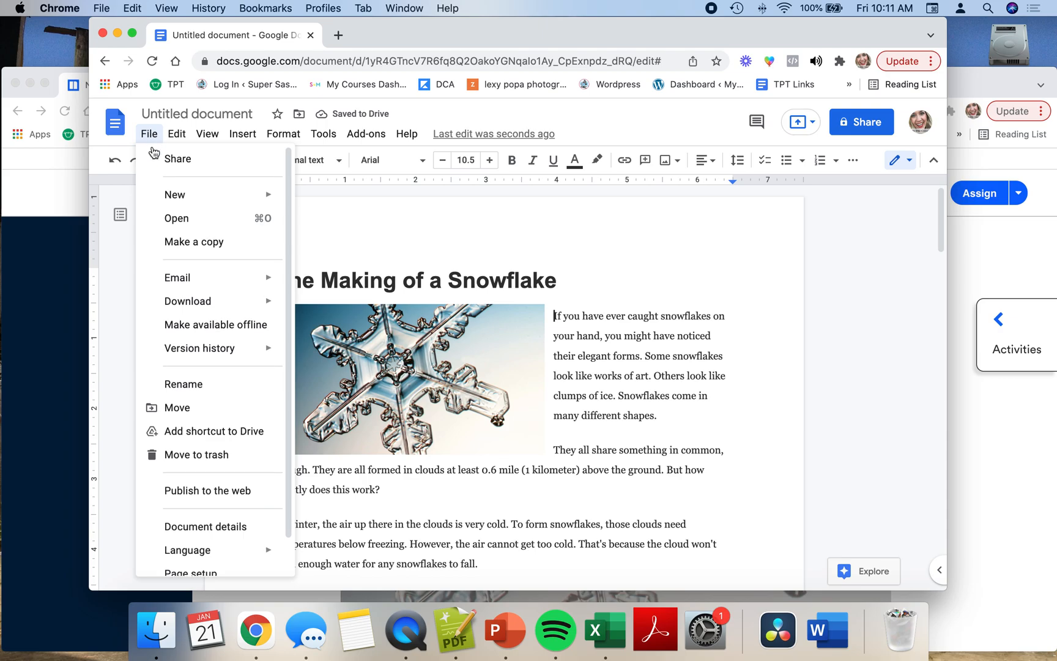
pyautogui.scroll(-2, 183, 391)
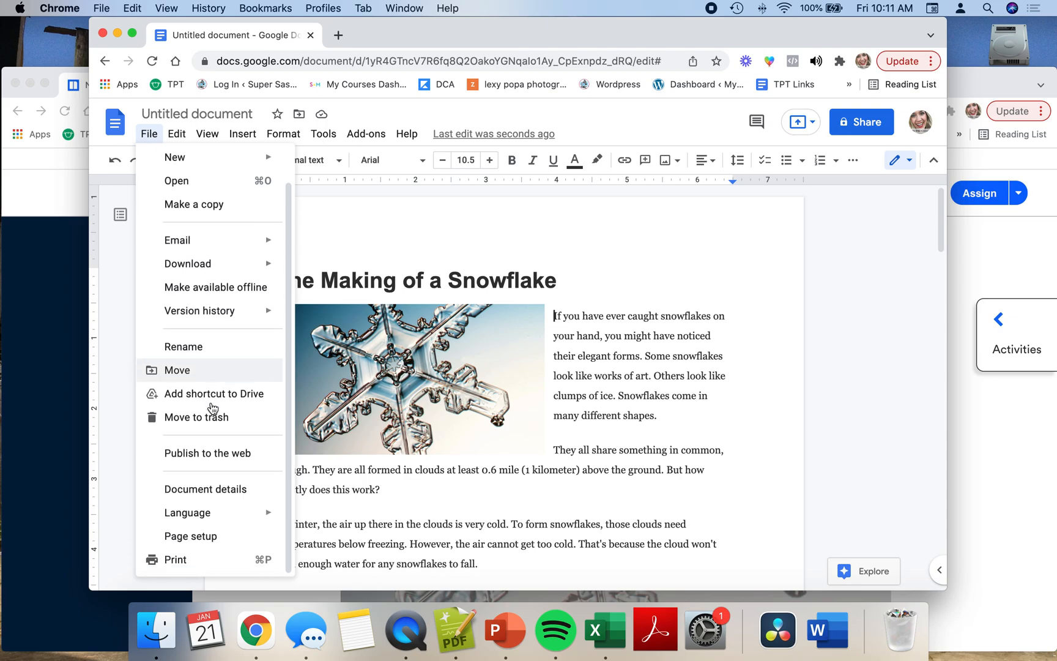
pyautogui.click(208, 536)
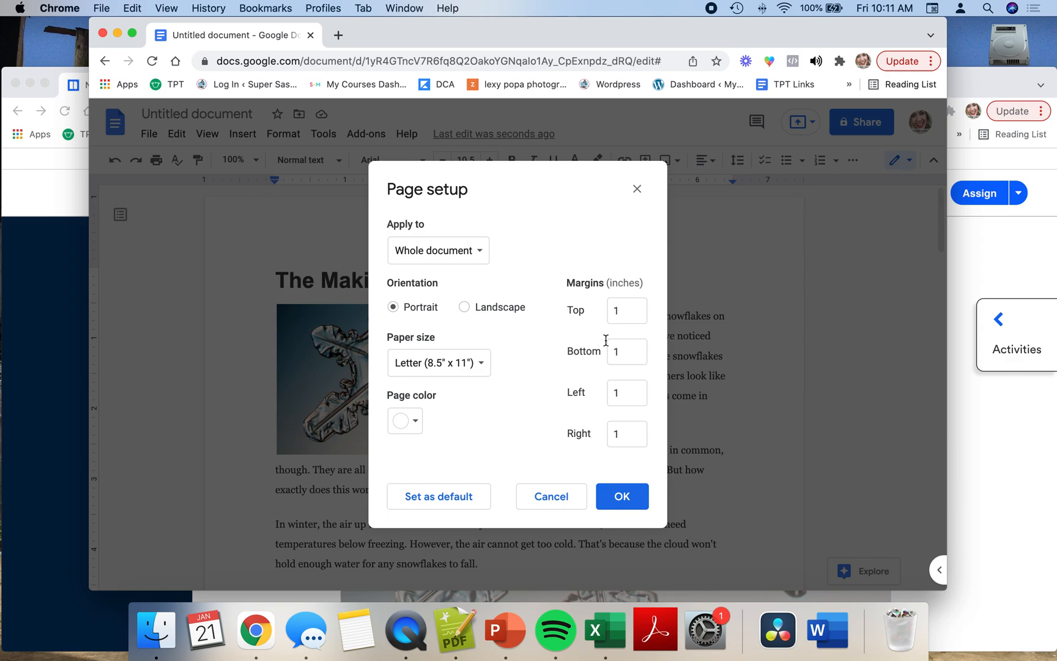
pyautogui.click(628, 315)
pyautogui.press('BackSpace')
pyautogui.write('.5')
pyautogui.press('Tab')
pyautogui.press('Tab')
pyautogui.hotkey('shift', 'Tab')
pyautogui.press('Tab')
pyautogui.press('Tab')
pyautogui.press('Return')
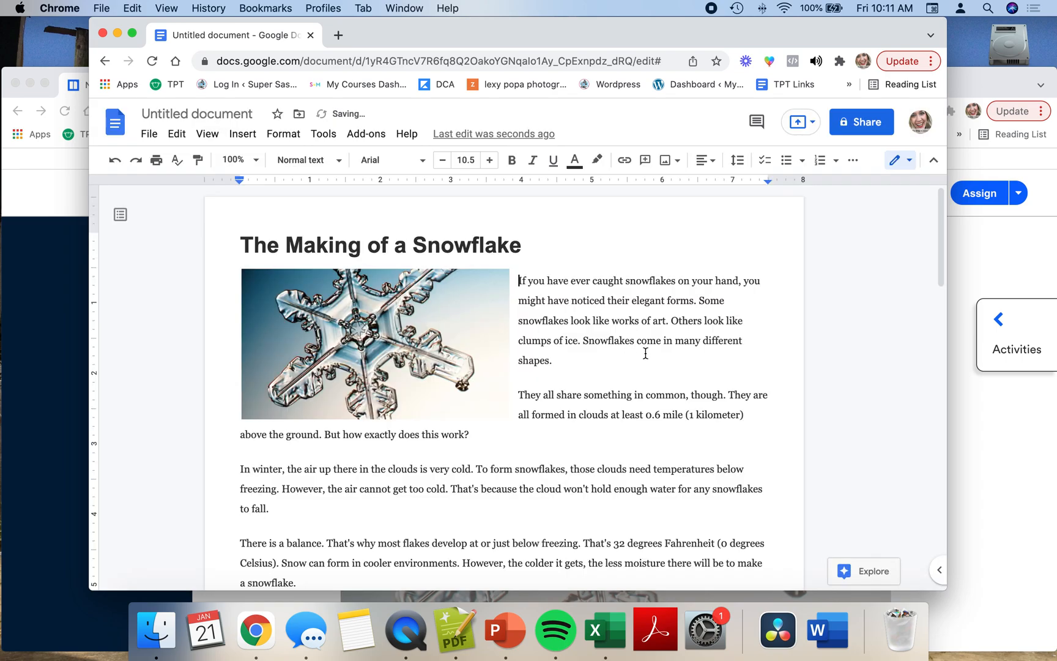
pyautogui.click(615, 323)
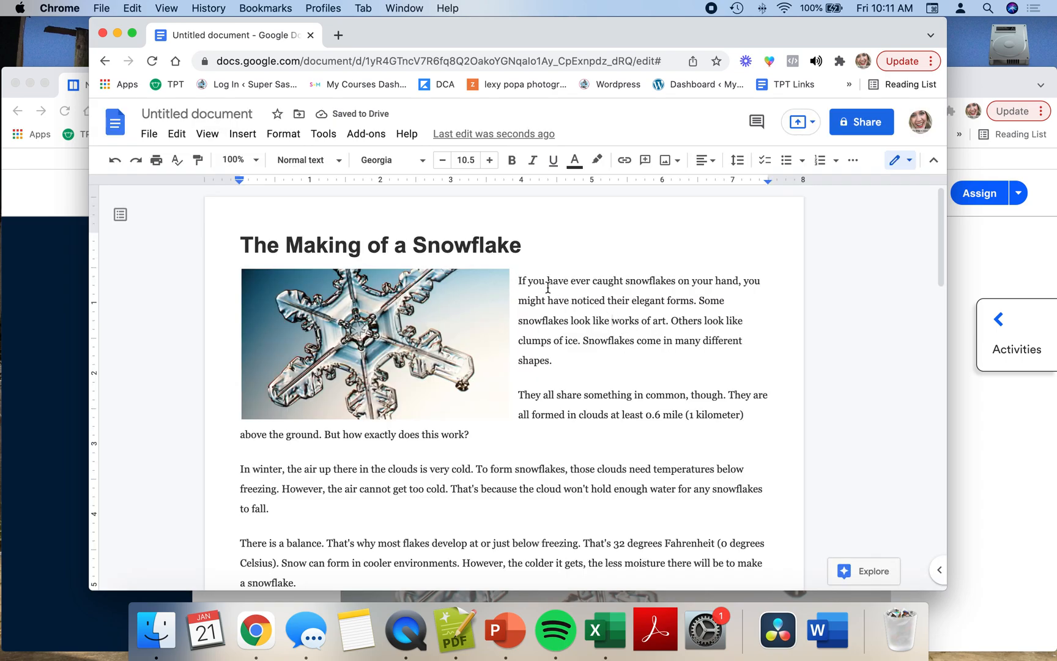
# Step: Set the font size of the "Cold Water Alone Won't A Snowflake Make" heading to 14
pyautogui.scroll(-10, 581, 355)
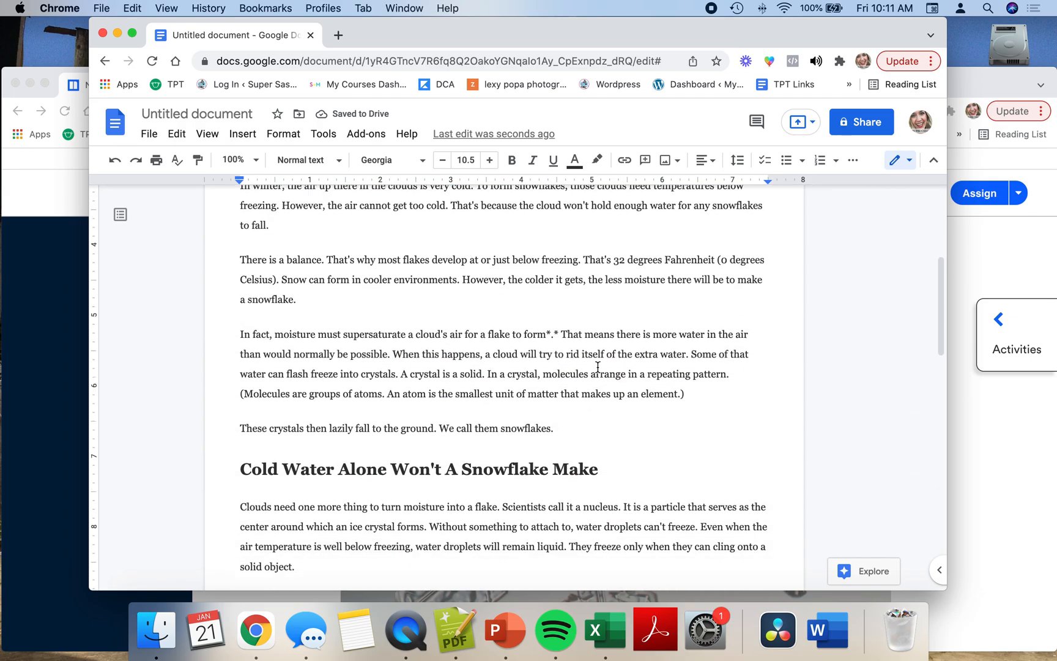
pyautogui.scroll(-6, 598, 367)
pyautogui.scroll(9, 598, 367)
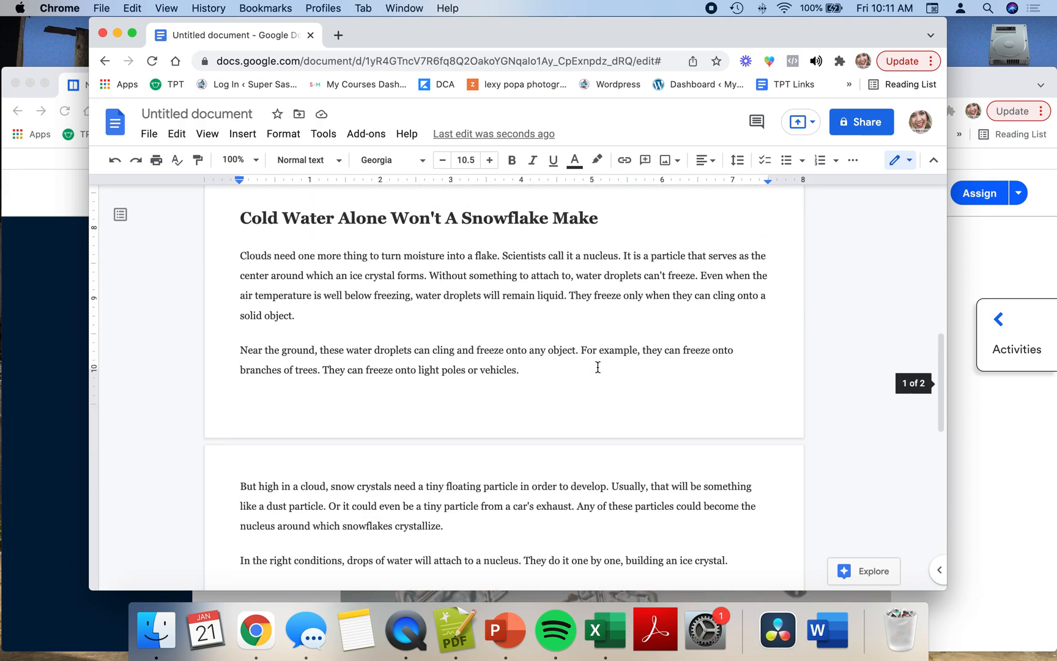
pyautogui.scroll(6, 598, 367)
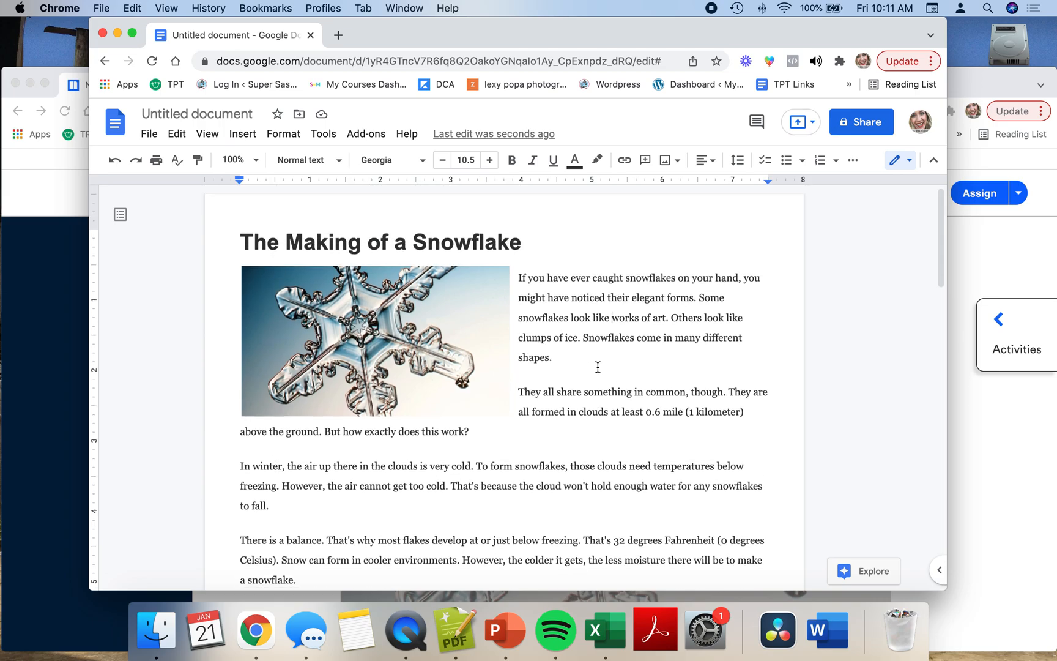
pyautogui.scroll(-10, 566, 393)
pyautogui.moveTo(598, 364); pyautogui.dragTo(193, 359)
pyautogui.click(466, 160)
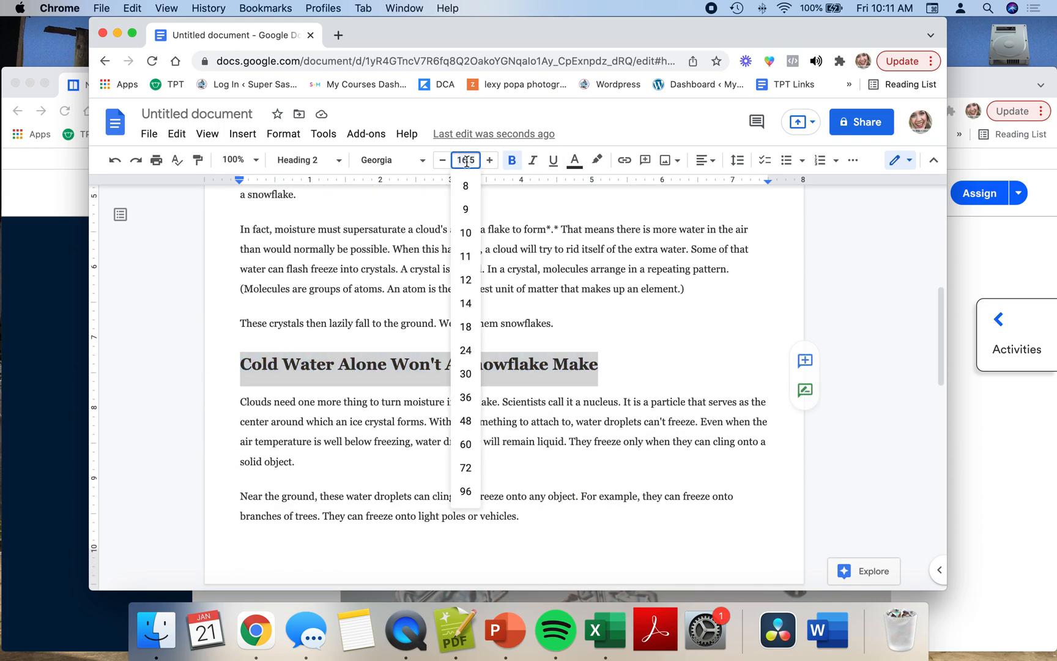
pyautogui.click(466, 302)
# Step: Set the font size of the "How The Flakes Shape Up" heading to 14
pyautogui.scroll(-5, 440, 437)
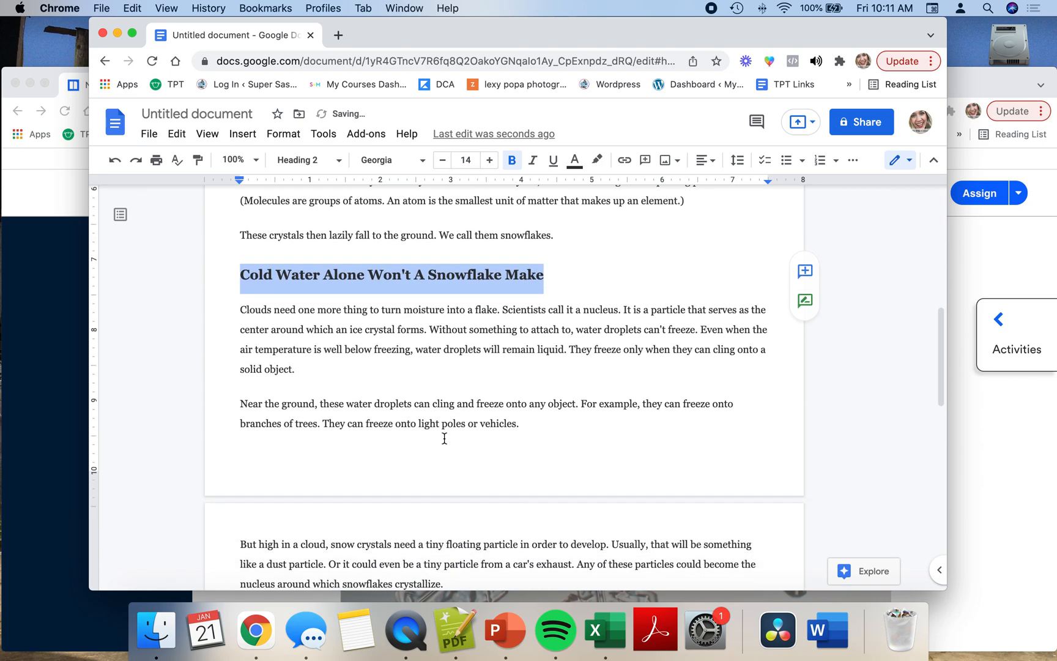
pyautogui.moveTo(459, 503); pyautogui.dragTo(207, 496)
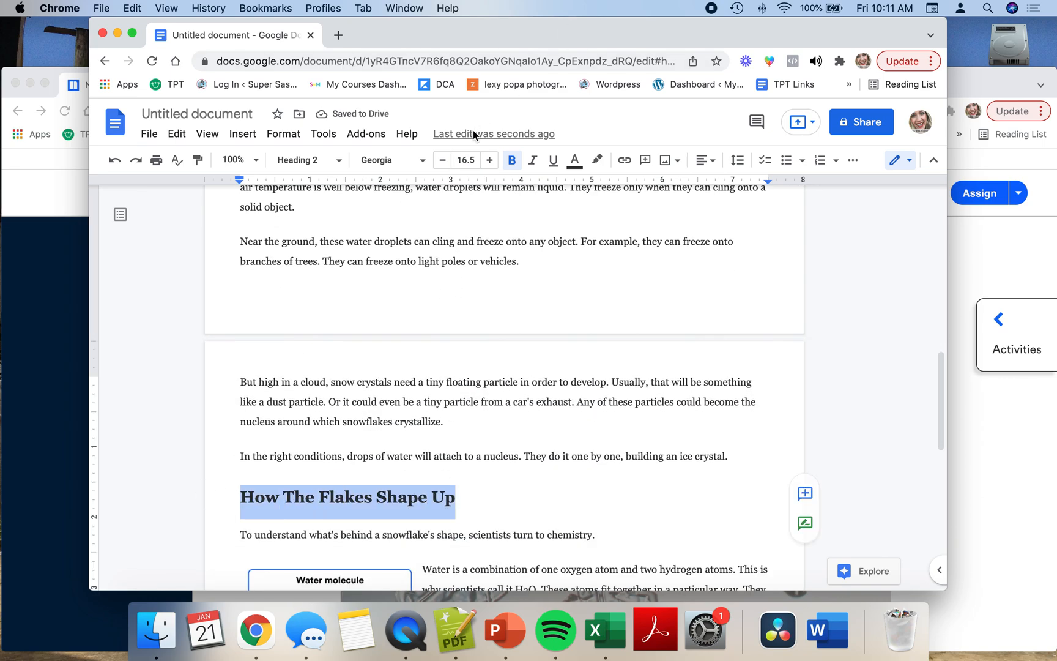
pyautogui.click(466, 160)
pyautogui.write('14')
pyautogui.press('Return')
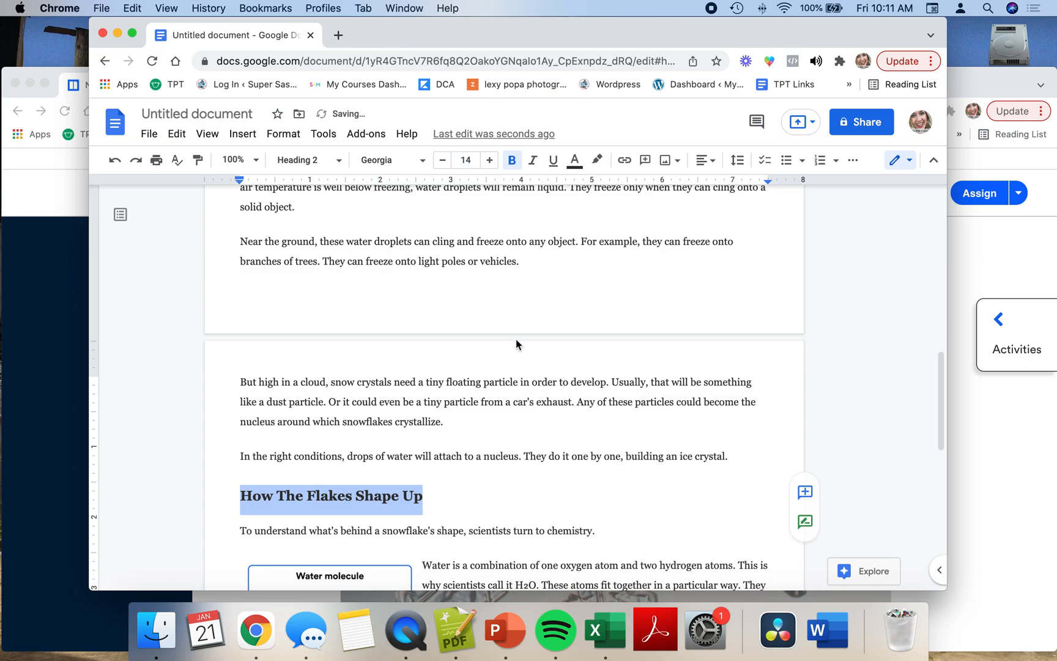
# Step: Merge the paragraph beginning "They all share something in common" into the opening paragraph beside the snowflake photo
pyautogui.scroll(-9, 515, 339)
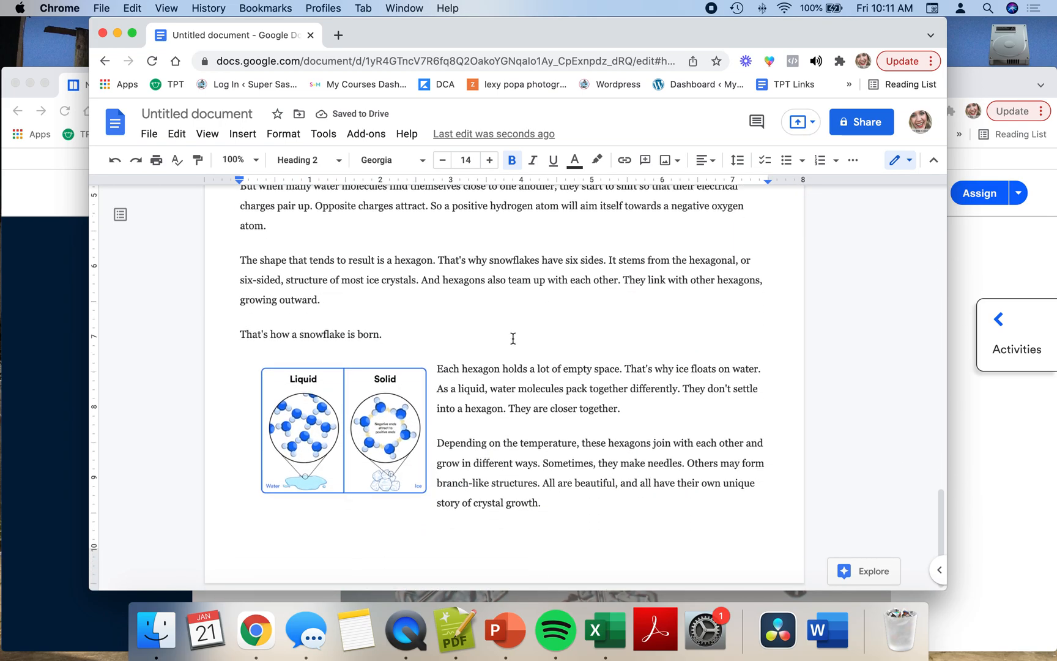
pyautogui.scroll(20, 522, 339)
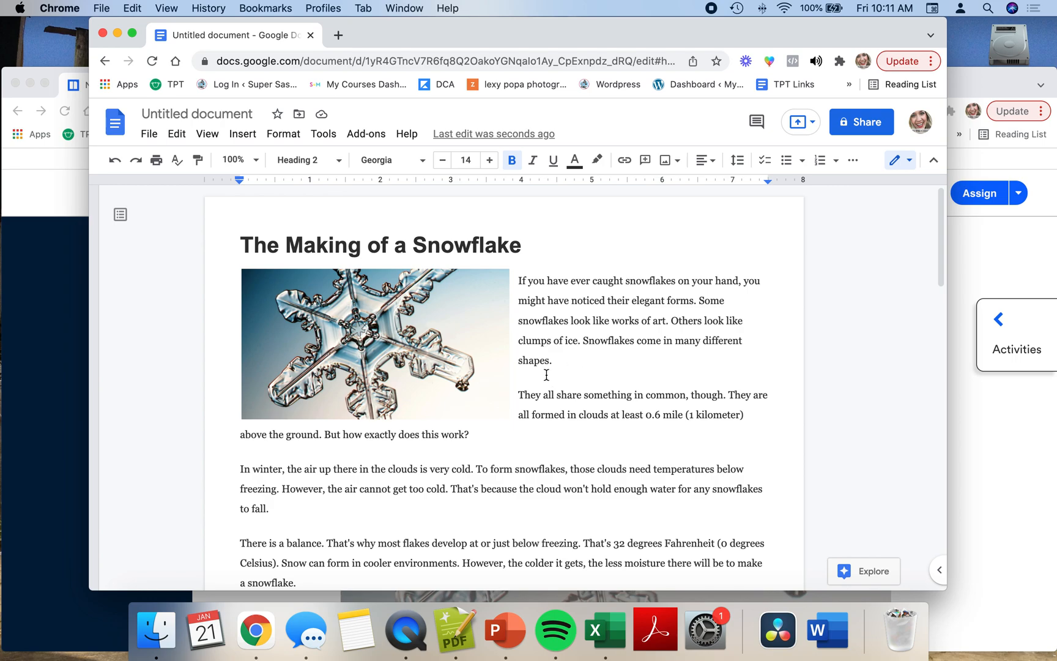
pyautogui.moveTo(519, 396); pyautogui.dragTo(645, 438)
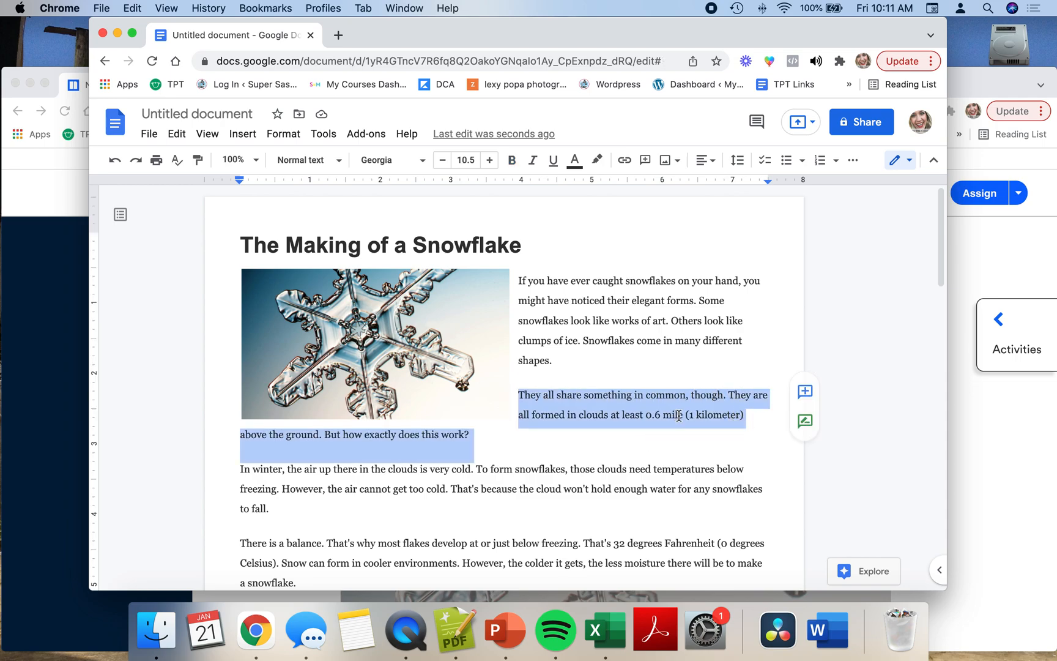
pyautogui.click(652, 392)
pyautogui.click(518, 395)
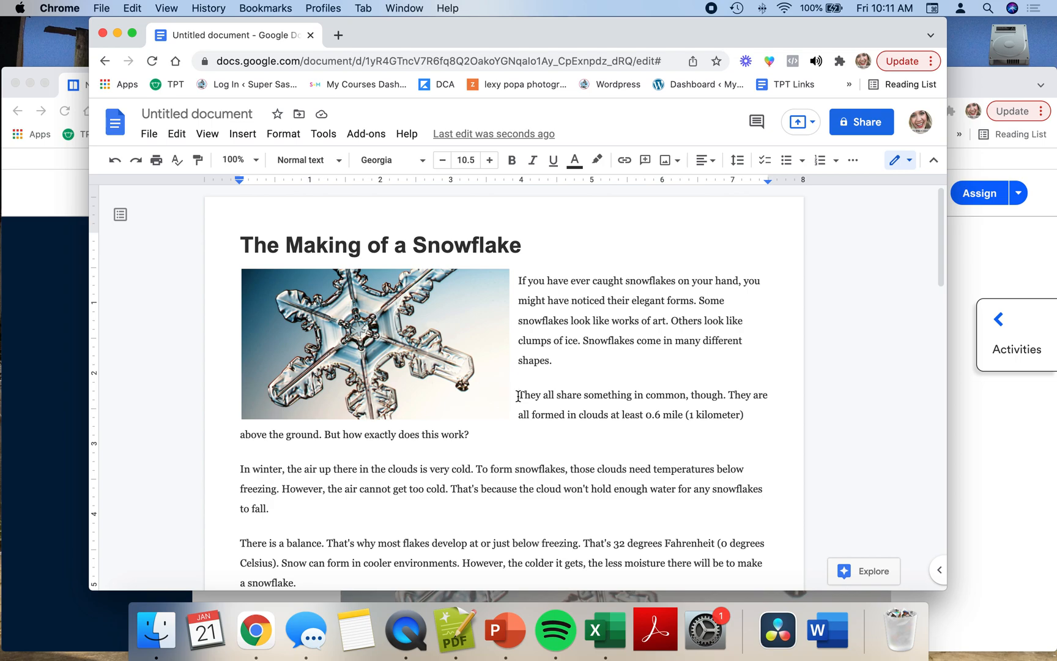
pyautogui.press('BackSpace')
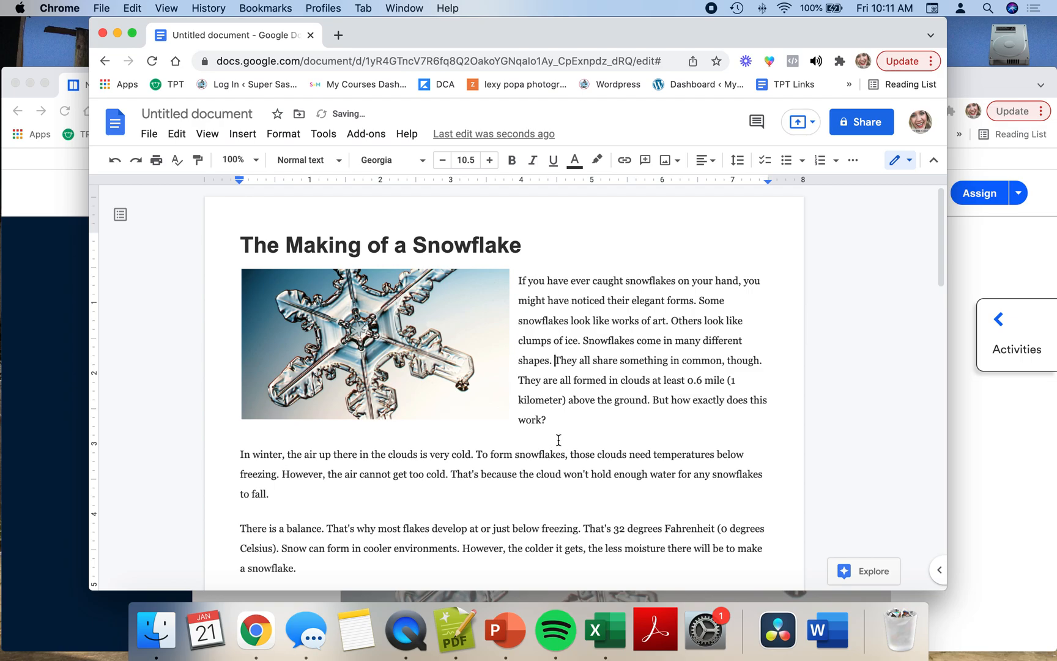
# Step: Join the "These crystals then lazily fall to the ground" paragraph to the end of the paragraph about moisture and crystals
pyautogui.scroll(-1, 502, 460)
pyautogui.scroll(-5, 506, 461)
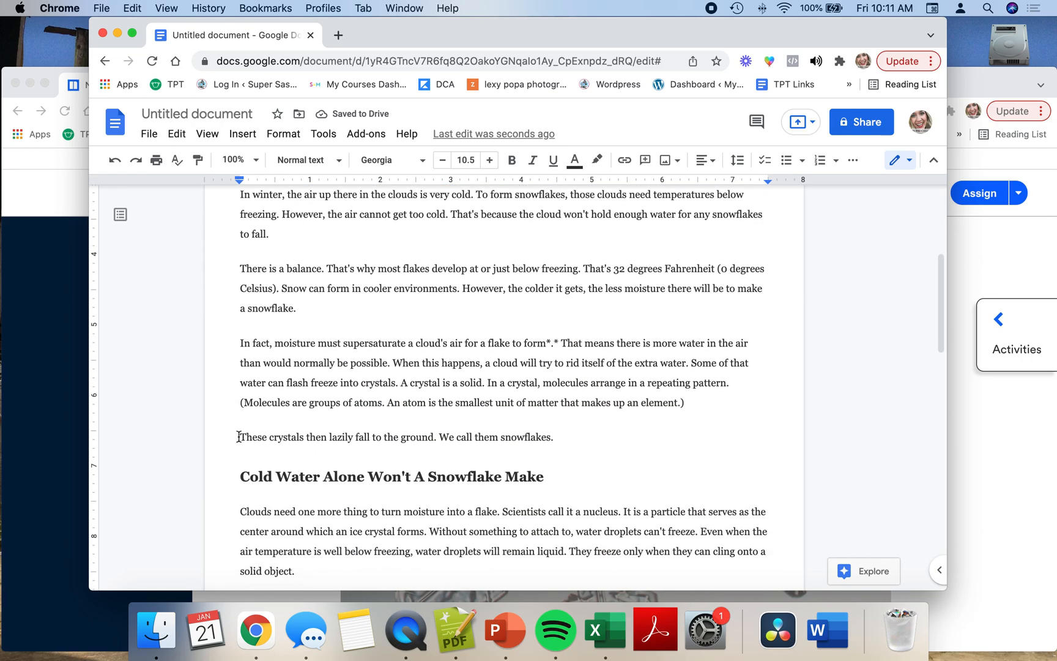
pyautogui.click(239, 436)
pyautogui.press('BackSpace')
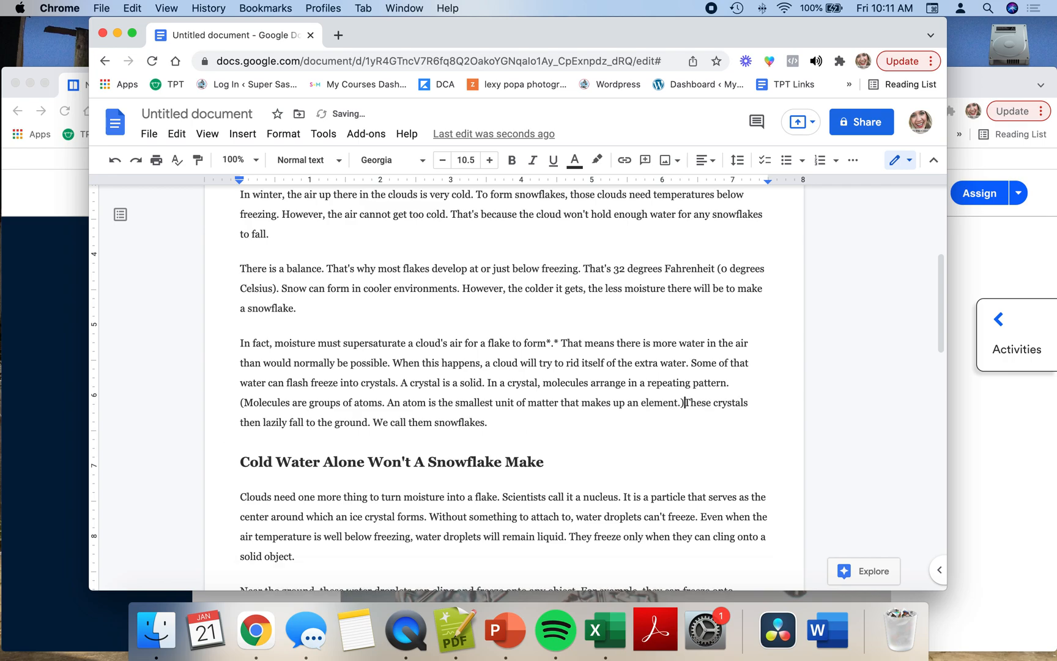
# Step: Join the "In the right conditions" paragraph to the end of the "But high in a cloud" paragraph
pyautogui.scroll(-6, 418, 456)
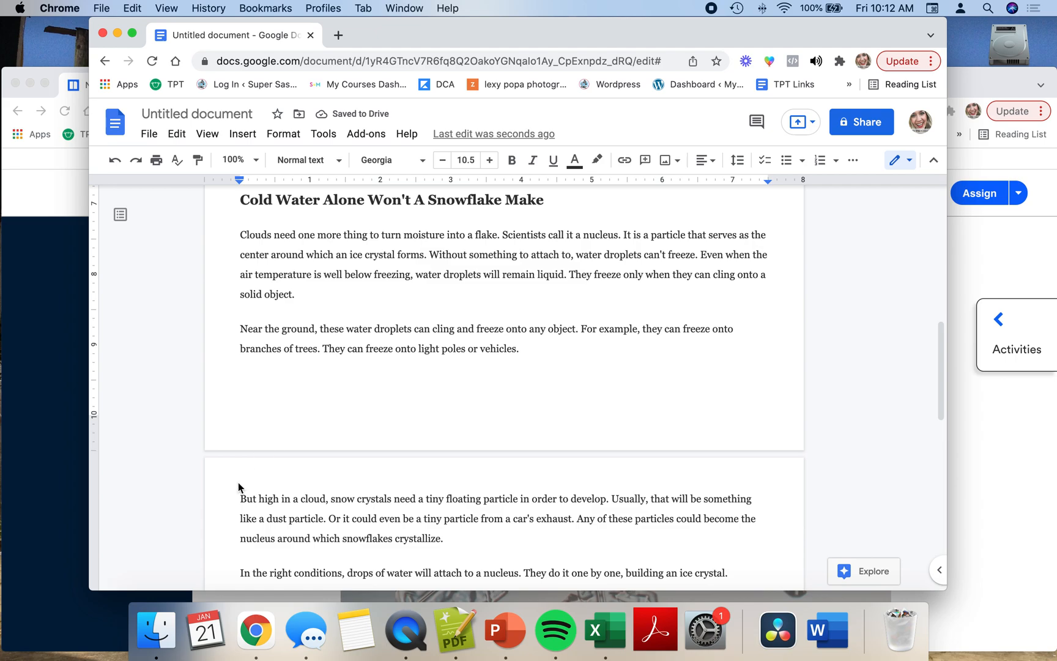
pyautogui.moveTo(238, 329); pyautogui.dragTo(548, 340)
pyautogui.scroll(-1, 515, 410)
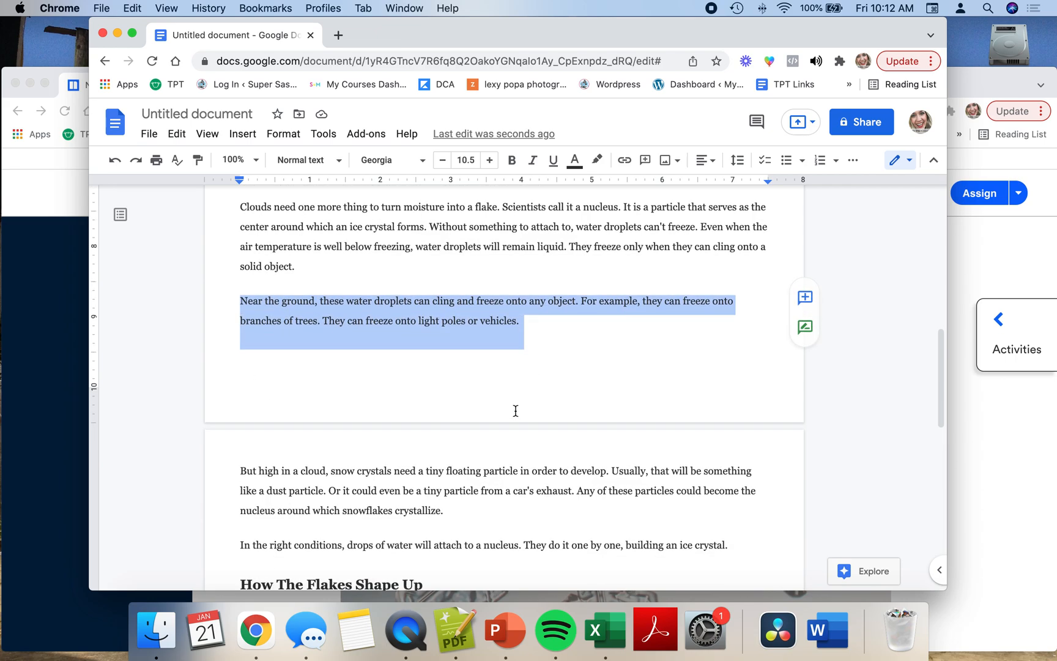
pyautogui.moveTo(467, 519); pyautogui.dragTo(357, 334)
pyautogui.click(509, 320)
pyautogui.moveTo(242, 302); pyautogui.dragTo(524, 321)
pyautogui.moveTo(454, 517); pyautogui.dragTo(240, 472)
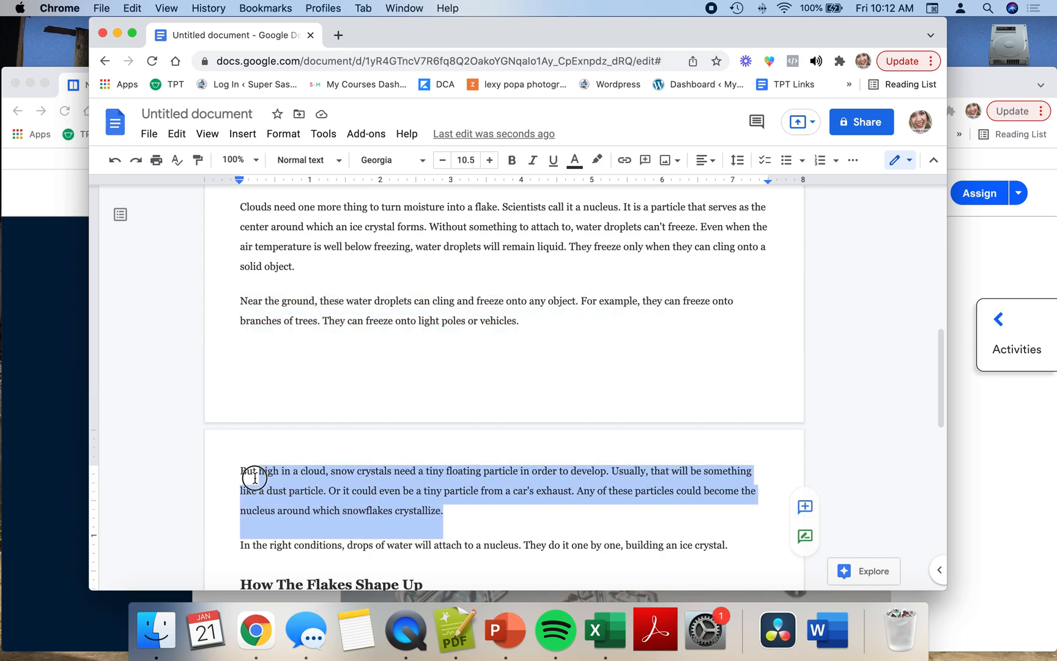
pyautogui.click(456, 516)
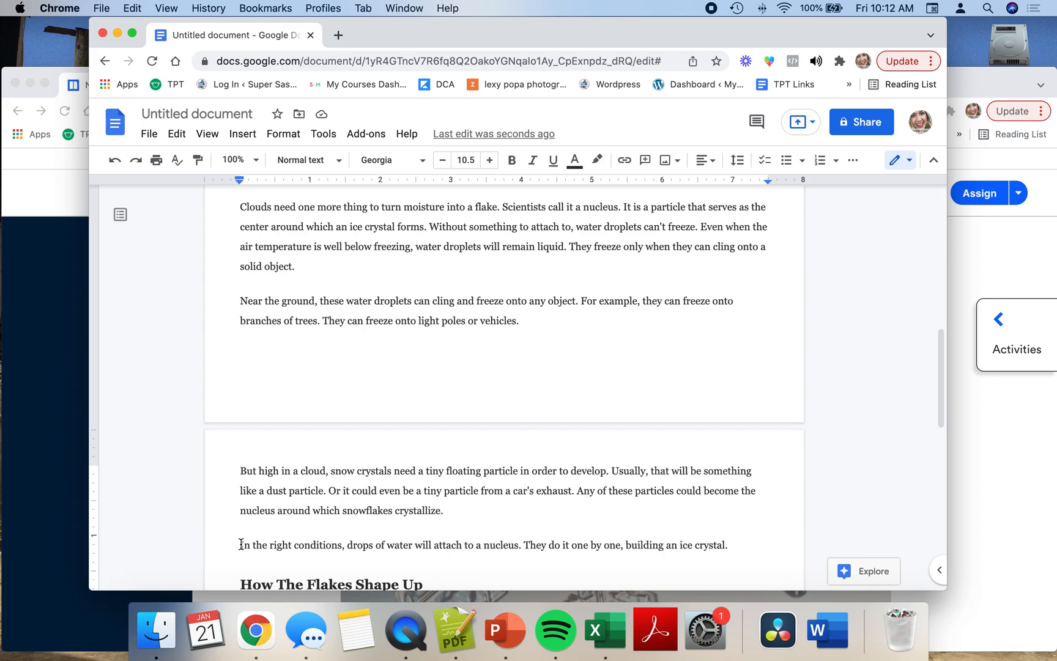
pyautogui.press('Delete')
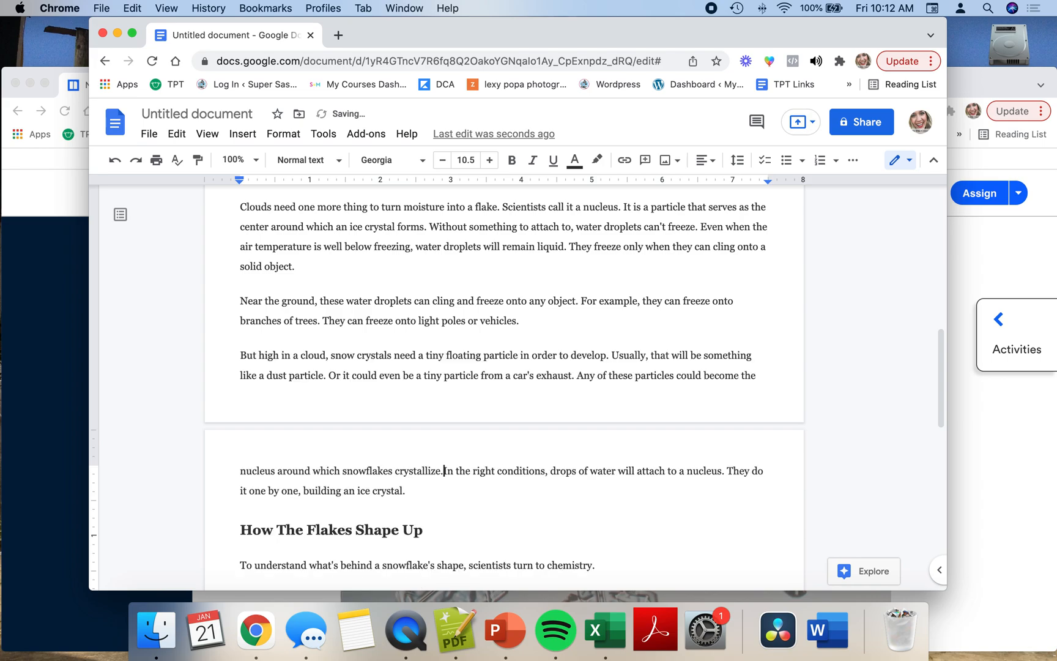
# Step: Merge the "Water is a combination" paragraph into the sentence under the "How The Flakes Shape Up" heading
pyautogui.scroll(-5, 239, 449)
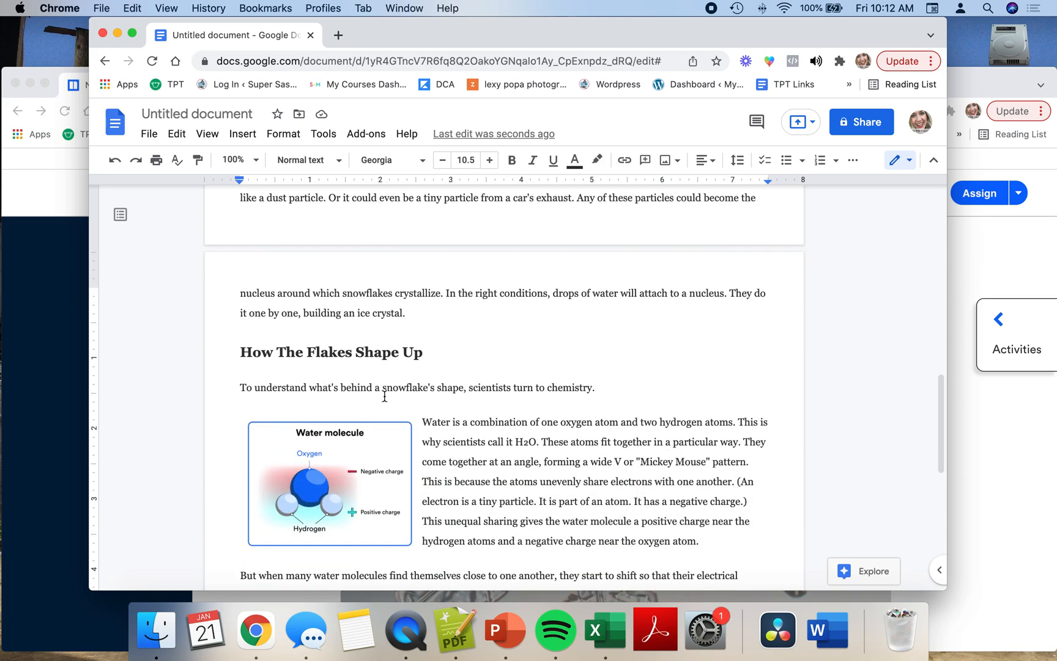
pyautogui.click(424, 423)
pyautogui.press('BackSpace')
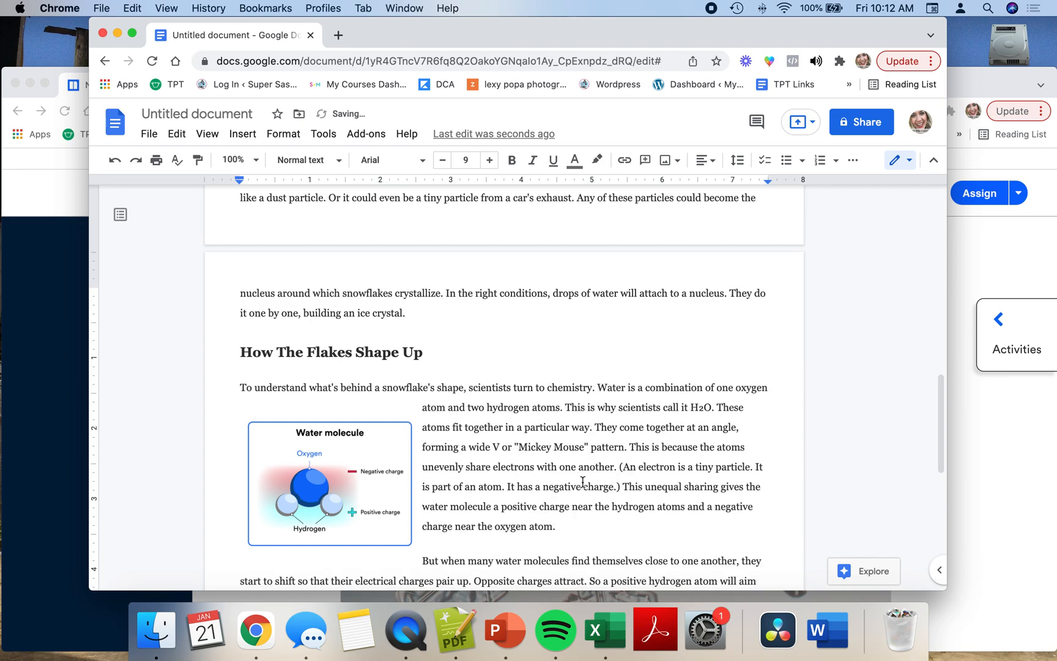
# Step: Join the line "That's how a snowflake is born." to the end of the paragraph about hexagons growing outward
pyautogui.scroll(-5, 601, 498)
pyautogui.scroll(-2, 601, 498)
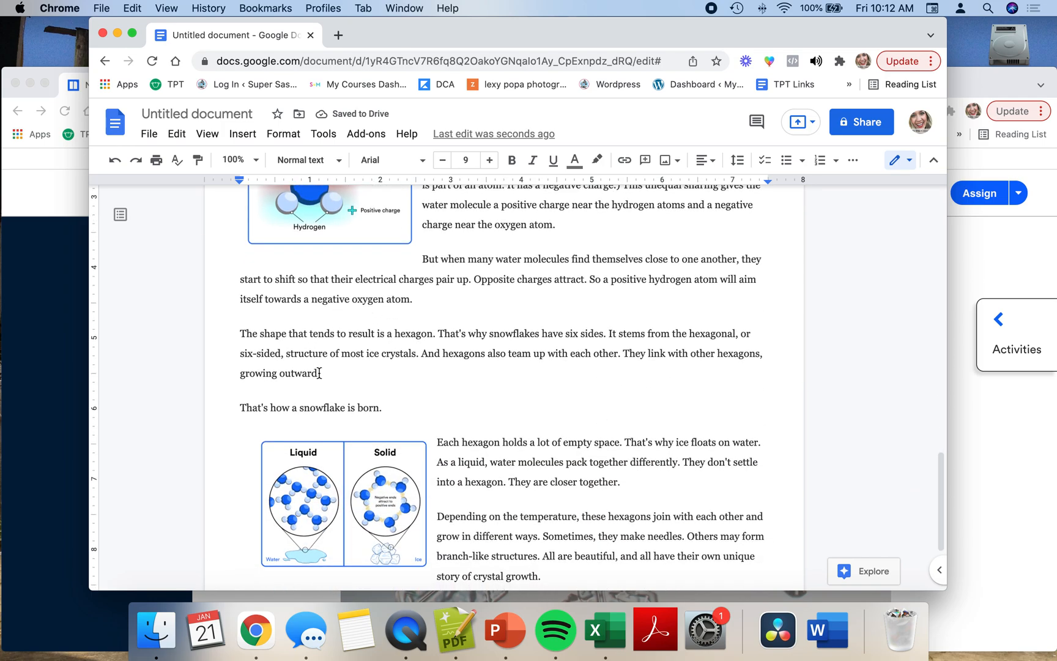
pyautogui.click(235, 407)
pyautogui.press('BackSpace')
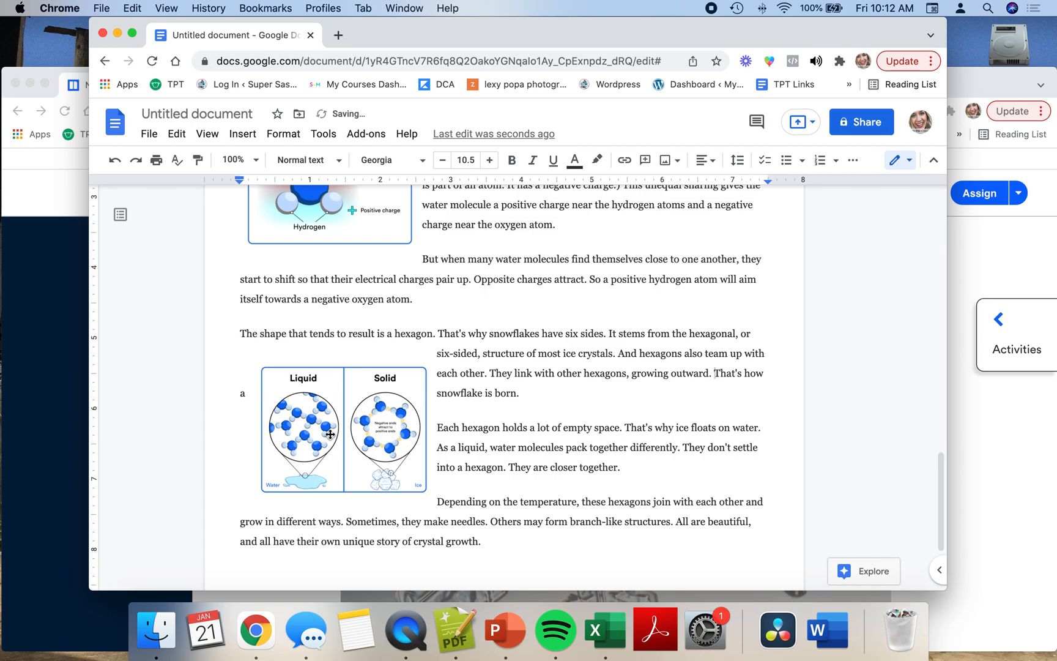
# Step: Review the condensed passage from title to last paragraph, checking the page break, paragraph grouping, text wrapping around the pictures and leftover space
pyautogui.scroll(-3, 419, 401)
pyautogui.scroll(15, 471, 404)
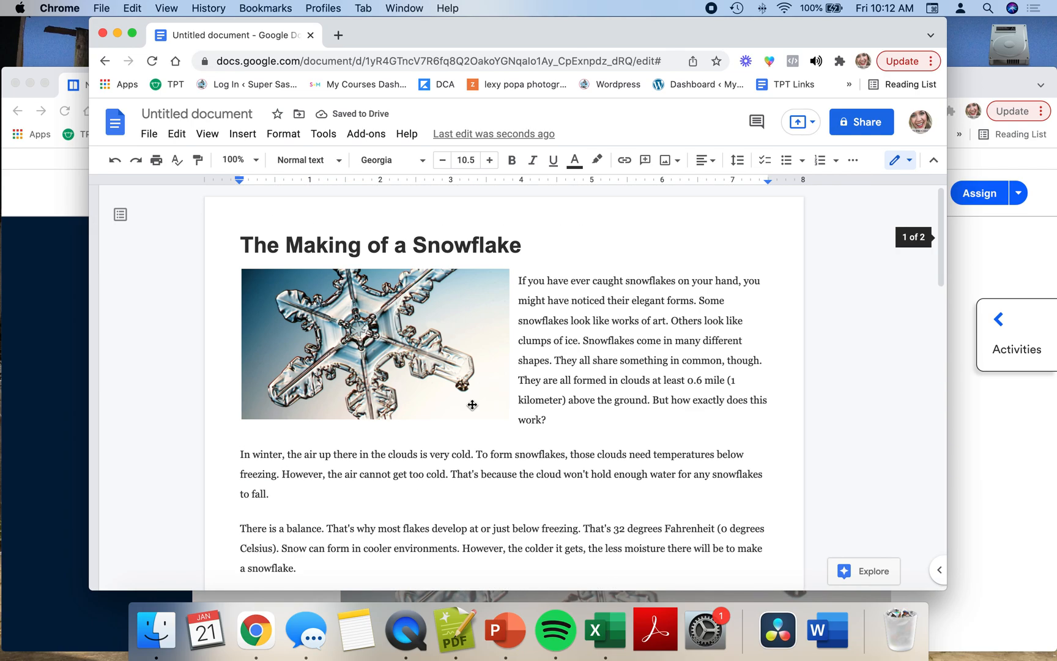
pyautogui.scroll(-7, 474, 404)
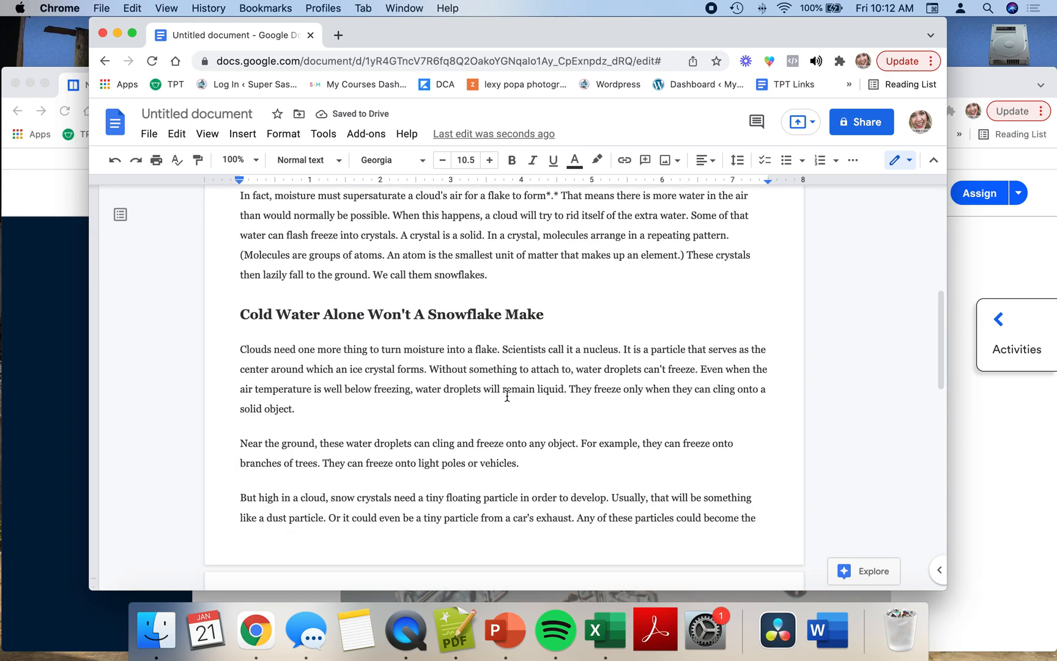
pyautogui.scroll(-5, 507, 396)
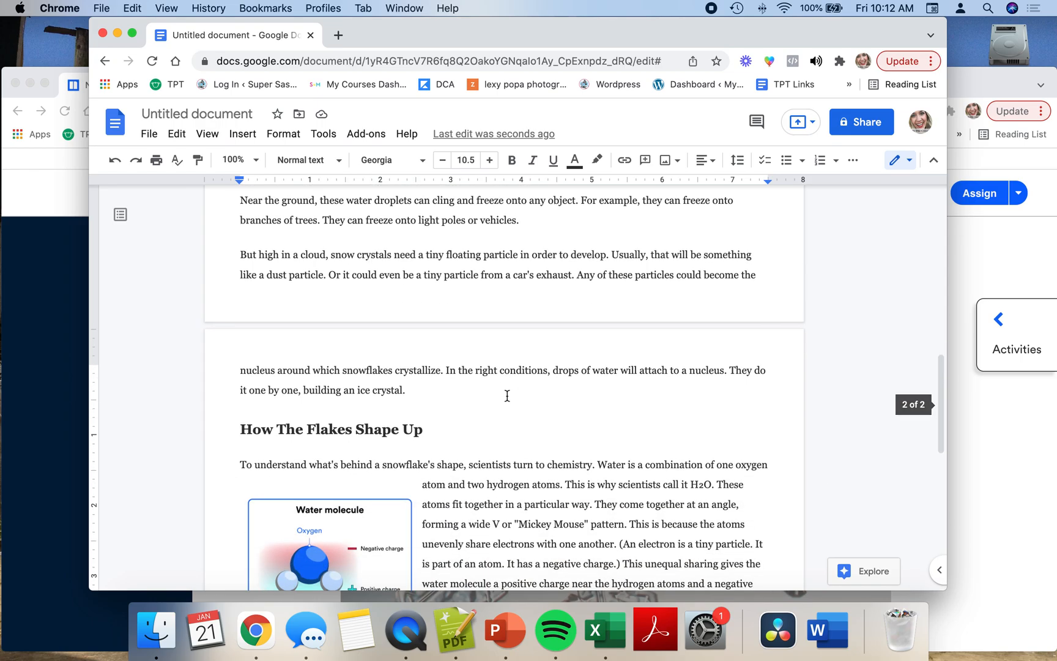
pyautogui.scroll(-8, 507, 396)
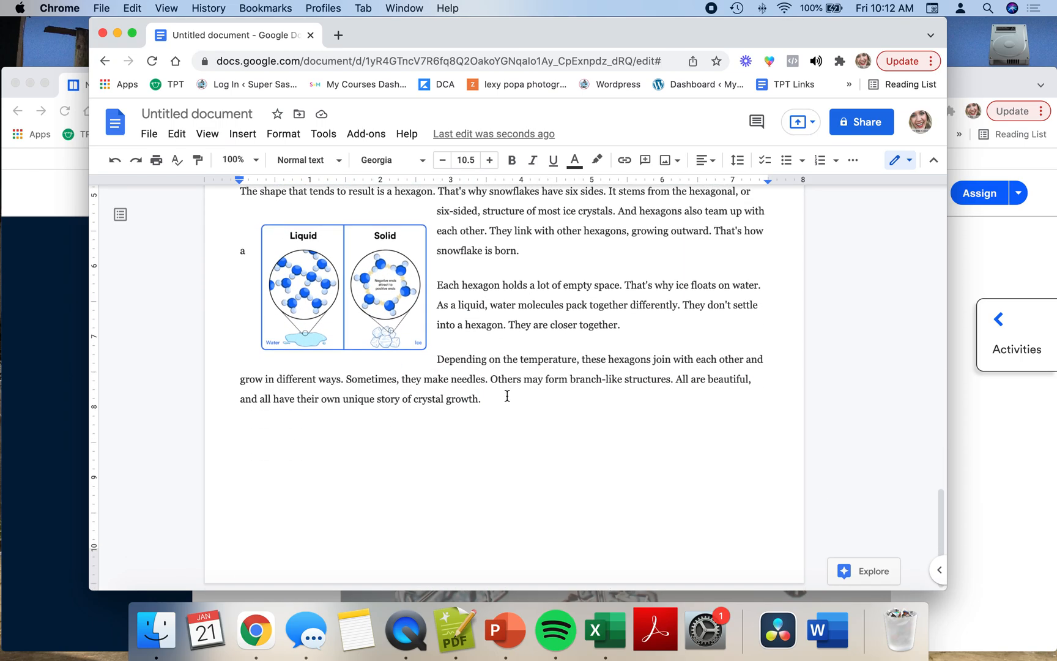
pyautogui.scroll(3, 507, 395)
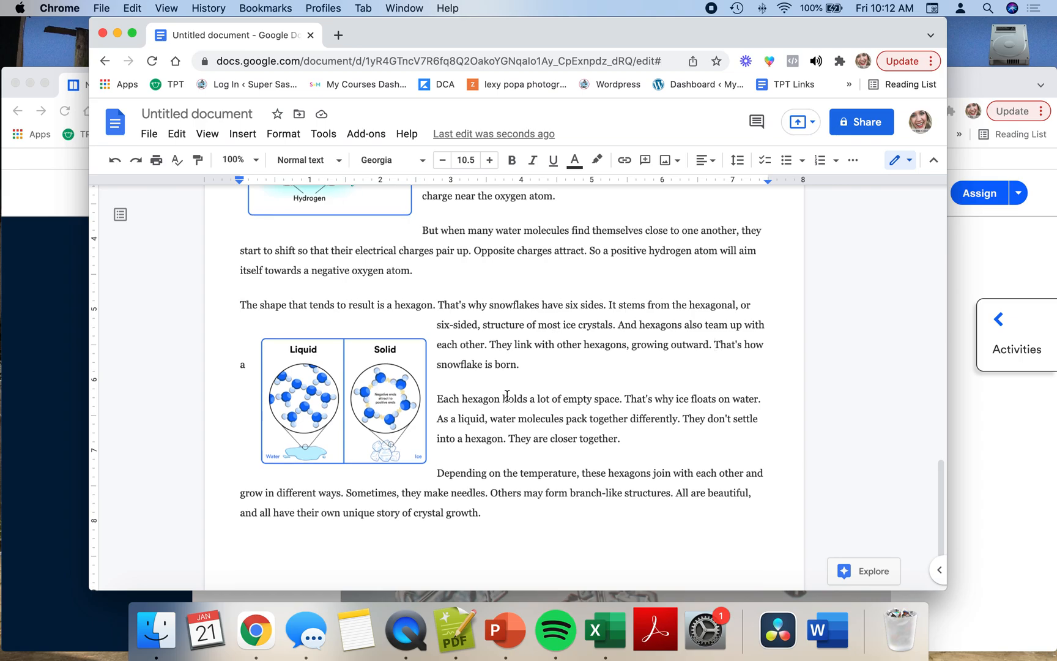
pyautogui.scroll(15, 507, 396)
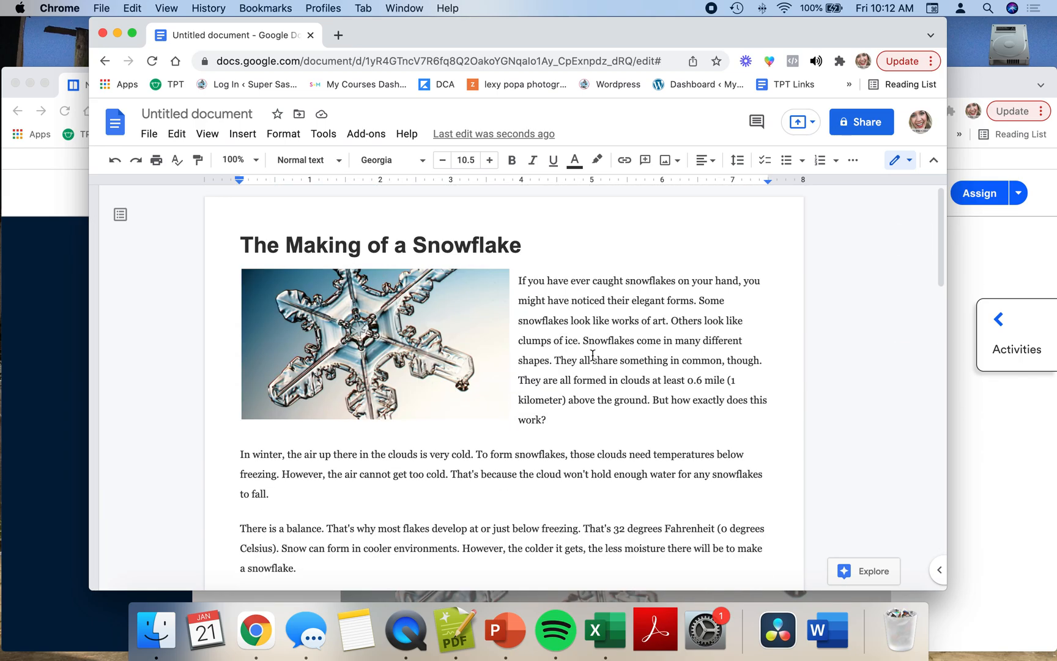
pyautogui.scroll(-2, 602, 363)
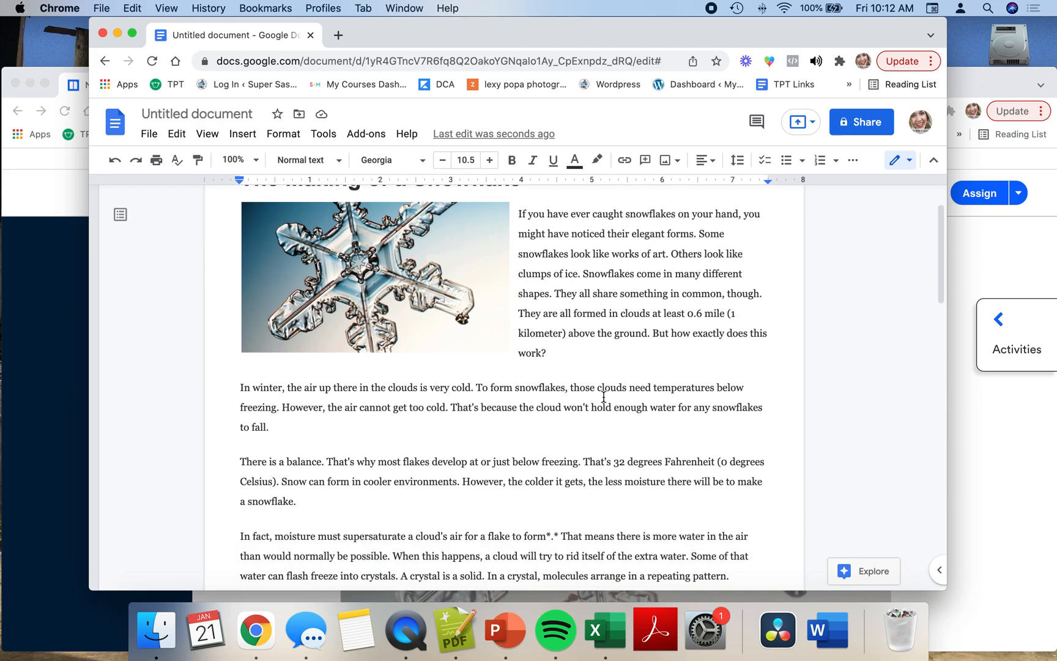
pyautogui.scroll(-8, 569, 478)
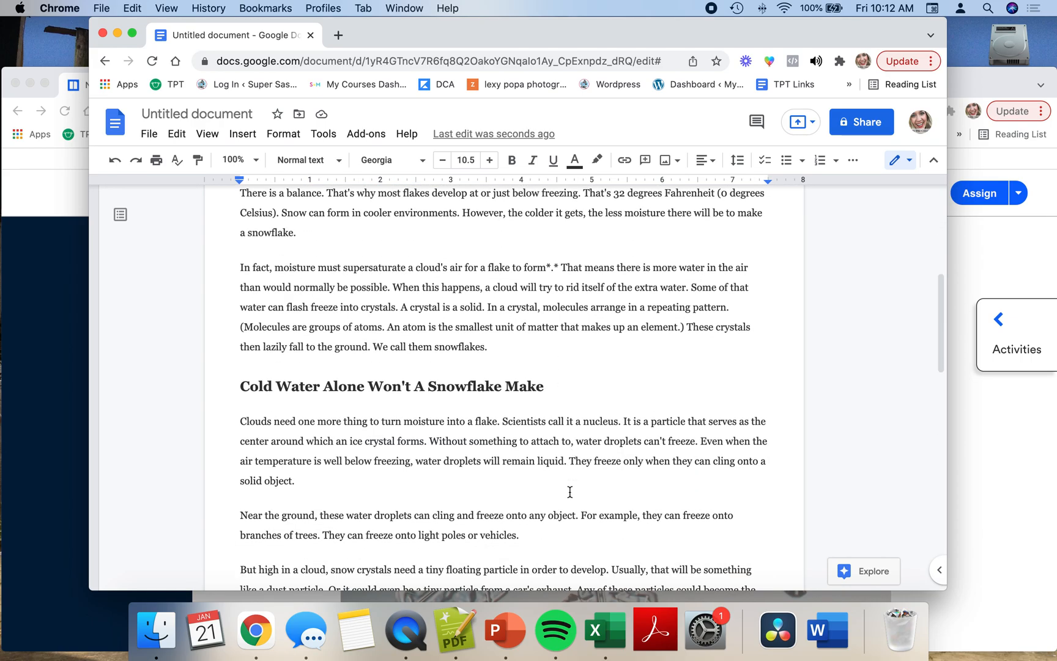
pyautogui.scroll(-3, 562, 527)
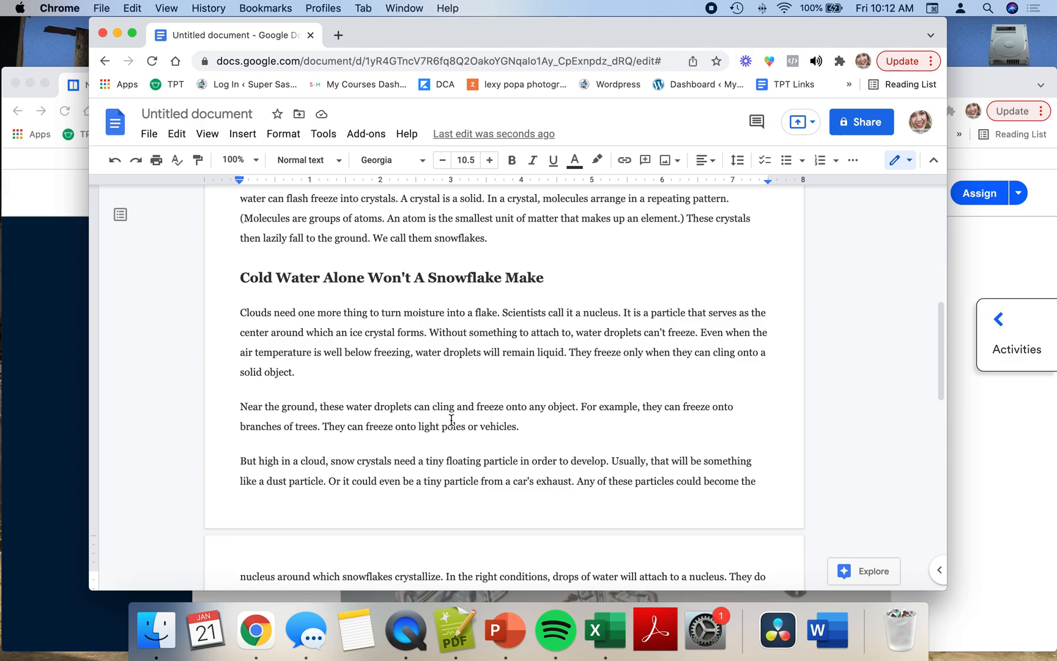
pyautogui.scroll(-13, 513, 483)
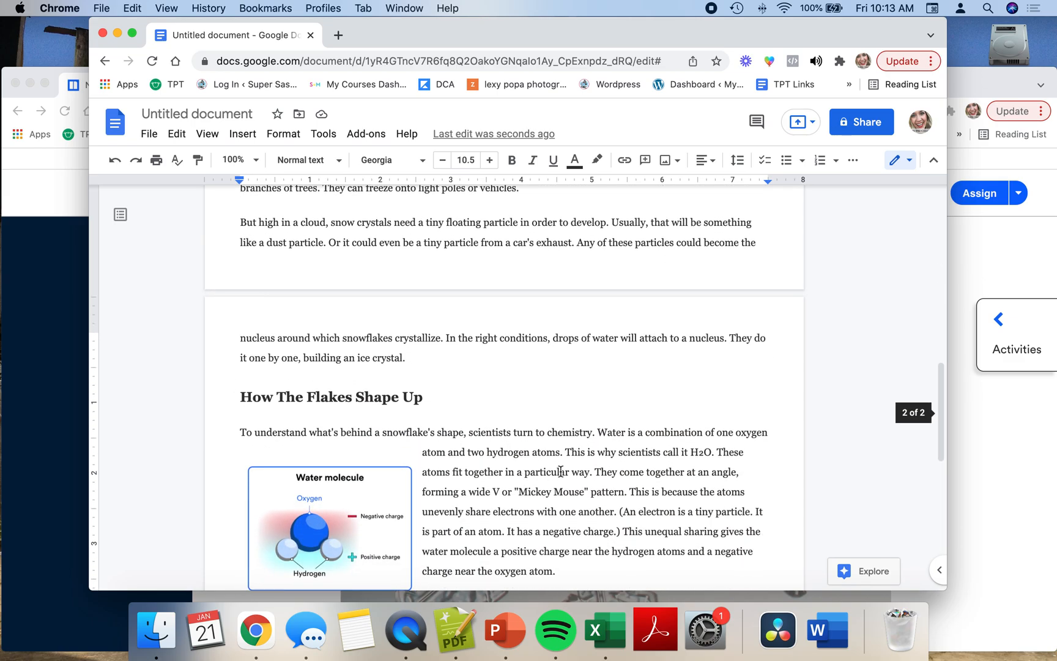
pyautogui.scroll(-5, 587, 490)
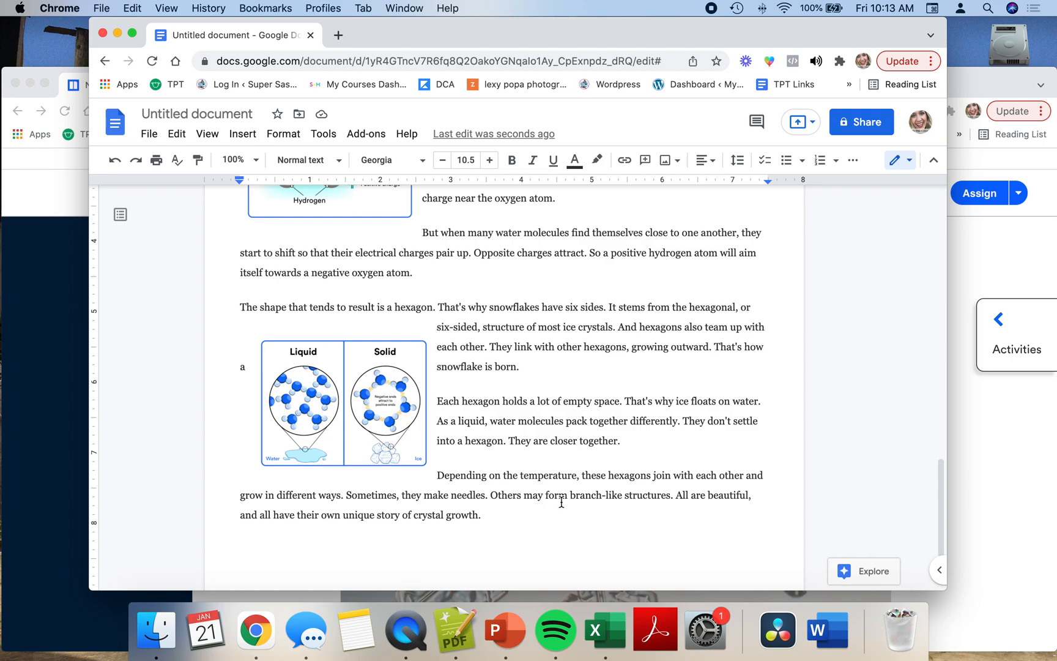
pyautogui.scroll(20, 562, 501)
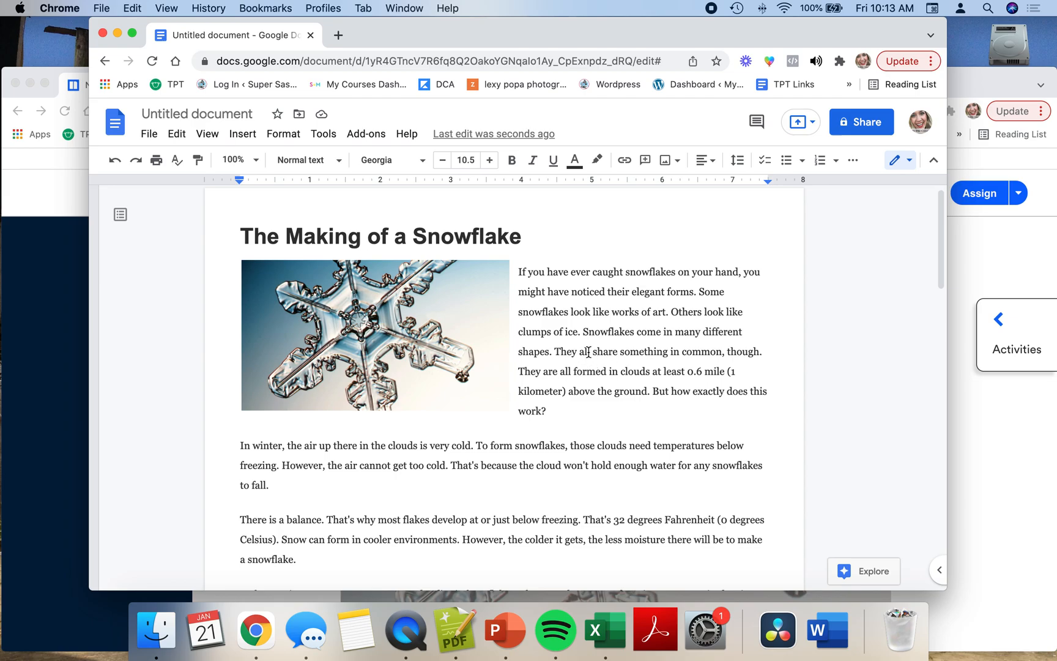
pyautogui.scroll(-6, 588, 351)
pyautogui.scroll(4, 590, 359)
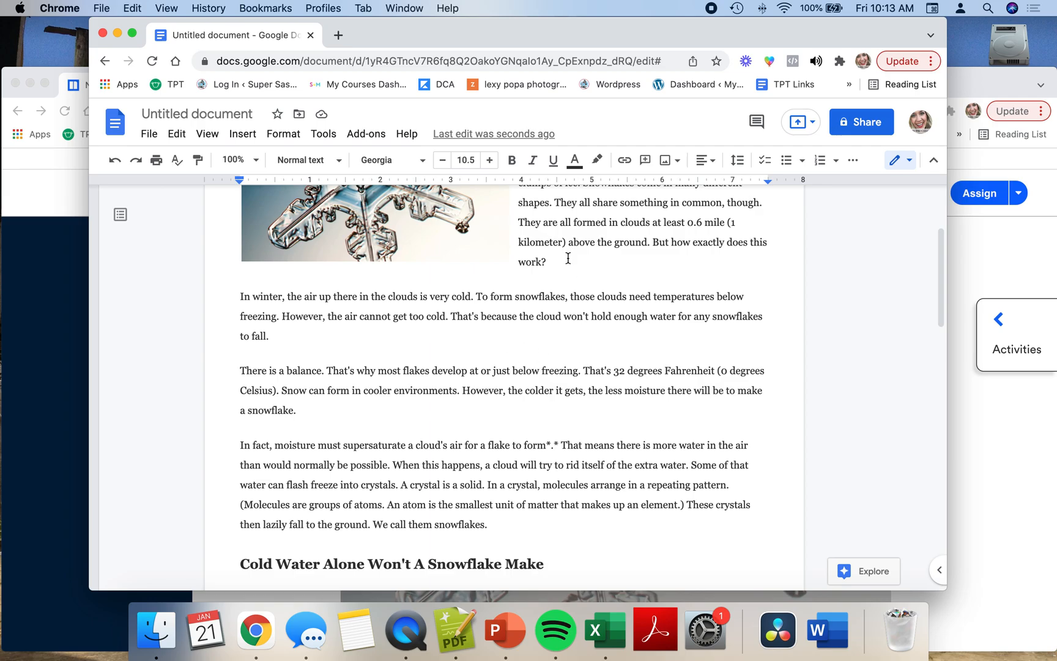
pyautogui.scroll(-9, 570, 279)
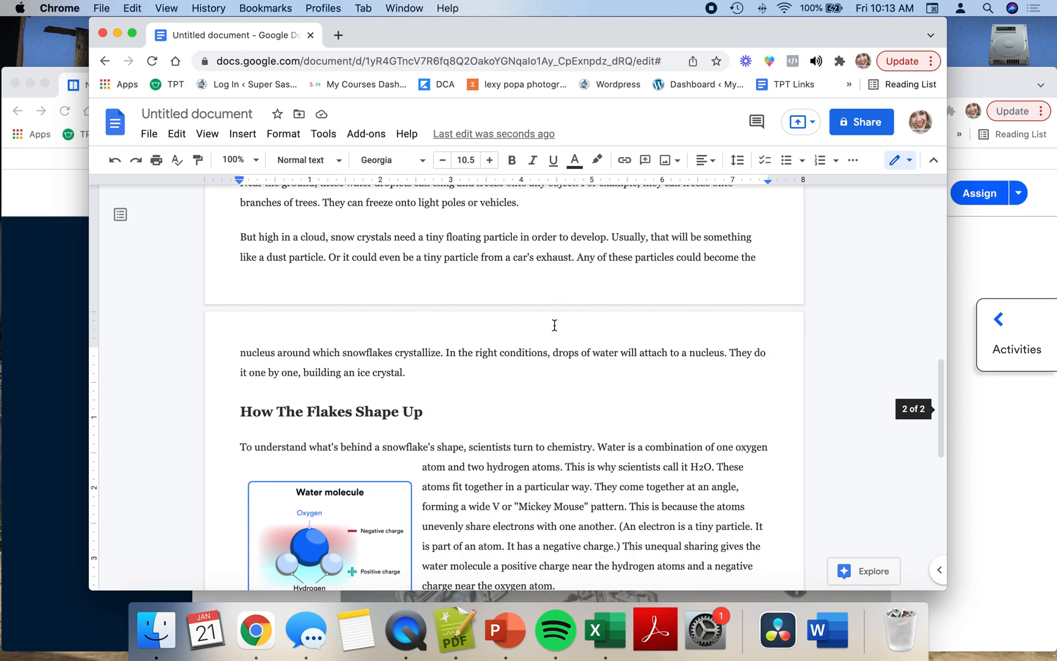
pyautogui.scroll(-5, 578, 364)
pyautogui.scroll(-3, 593, 421)
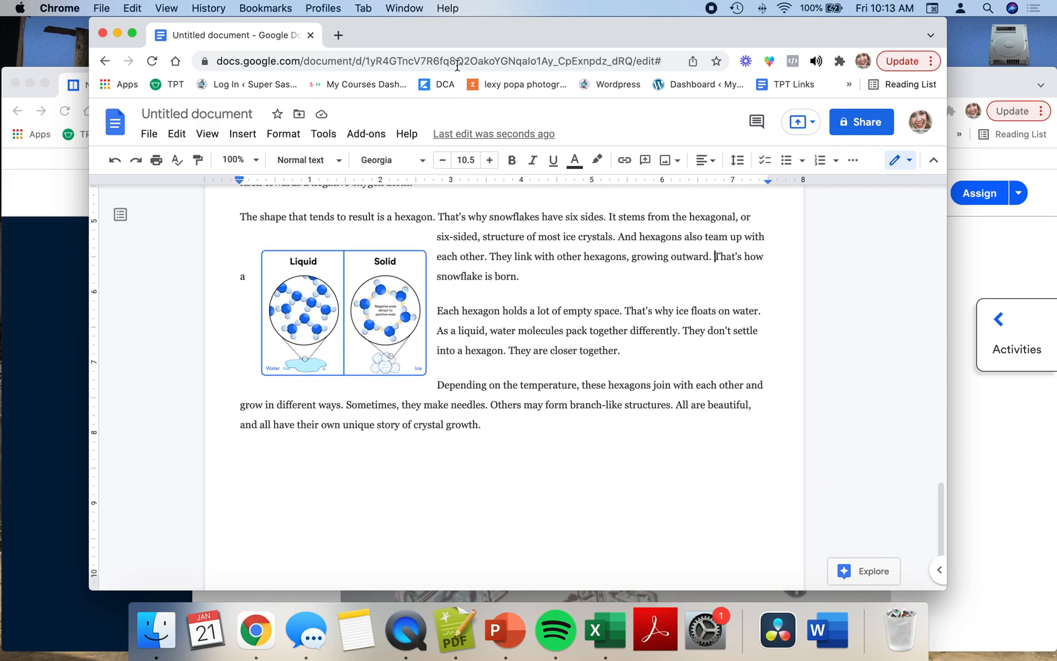
pyautogui.moveTo(456, 39)
pyautogui.mouseDown()
pyautogui.moveTo(447, 67)
pyautogui.moveTo(436, 38)
pyautogui.mouseUp()
pyautogui.scroll(2, 469, 366)
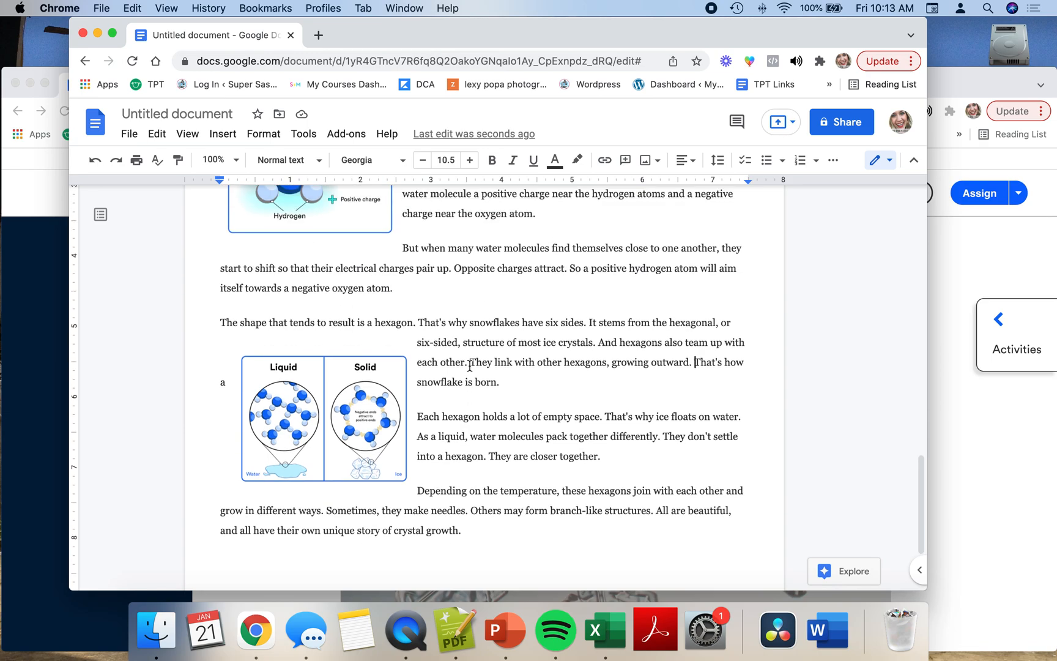
pyautogui.scroll(1, 470, 365)
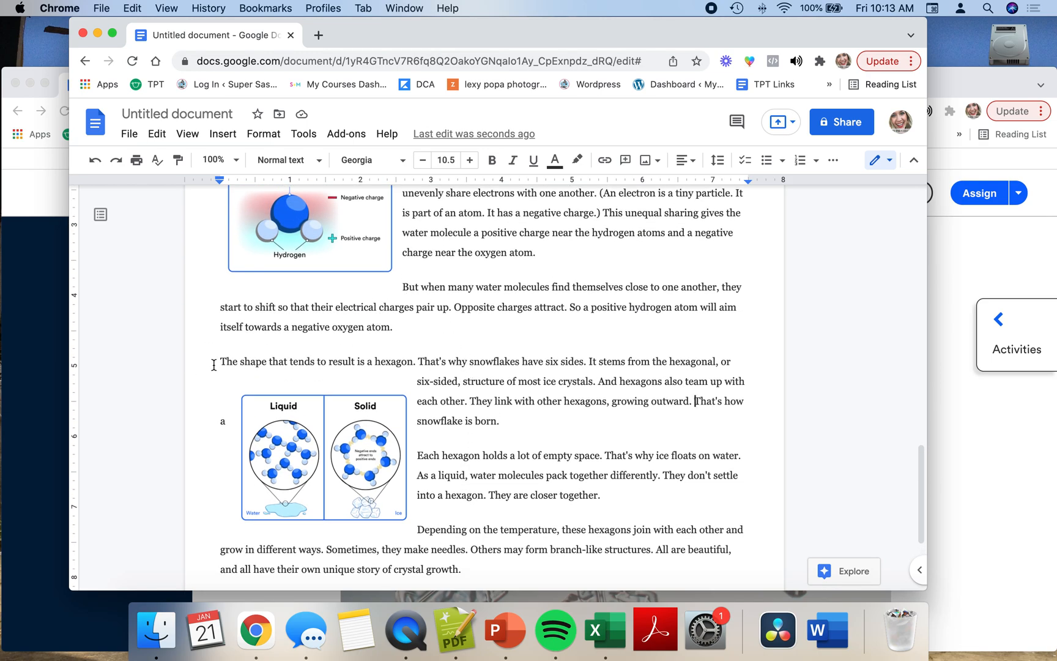